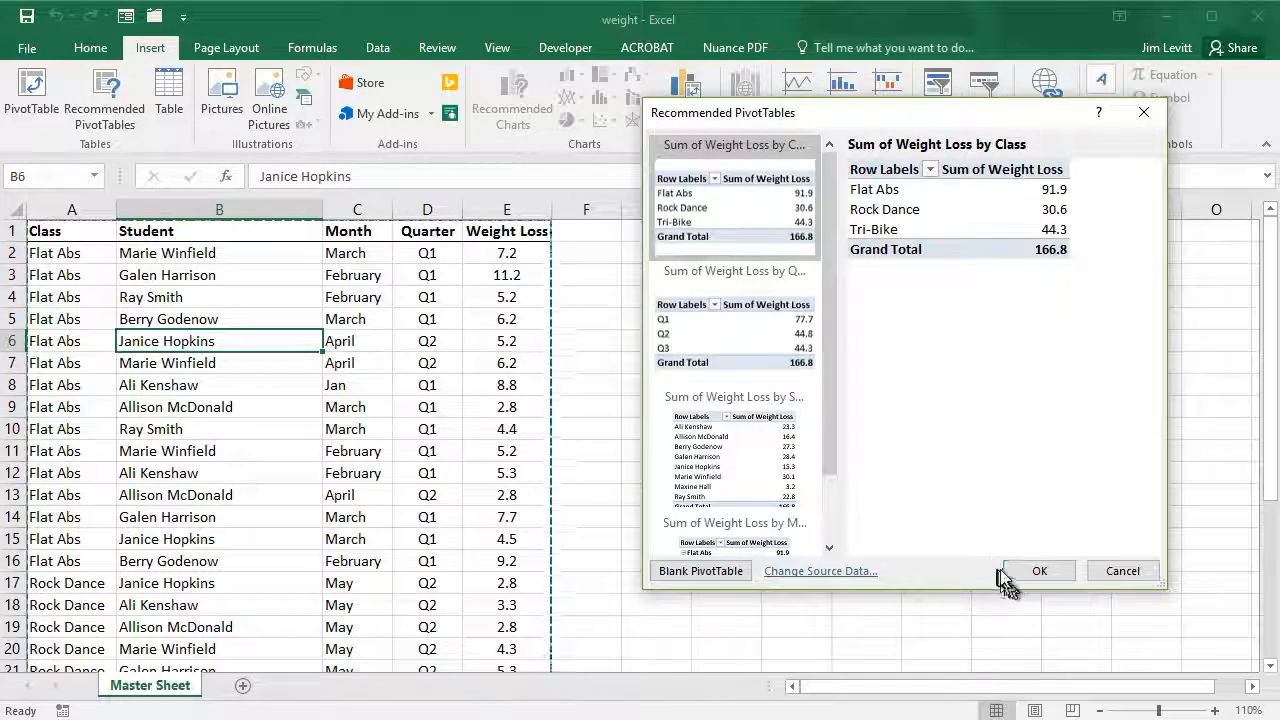
# - Insert the recommended Sum of Weight Loss by Class PivotTable on a new sheet
pyautogui.click(1043, 569)
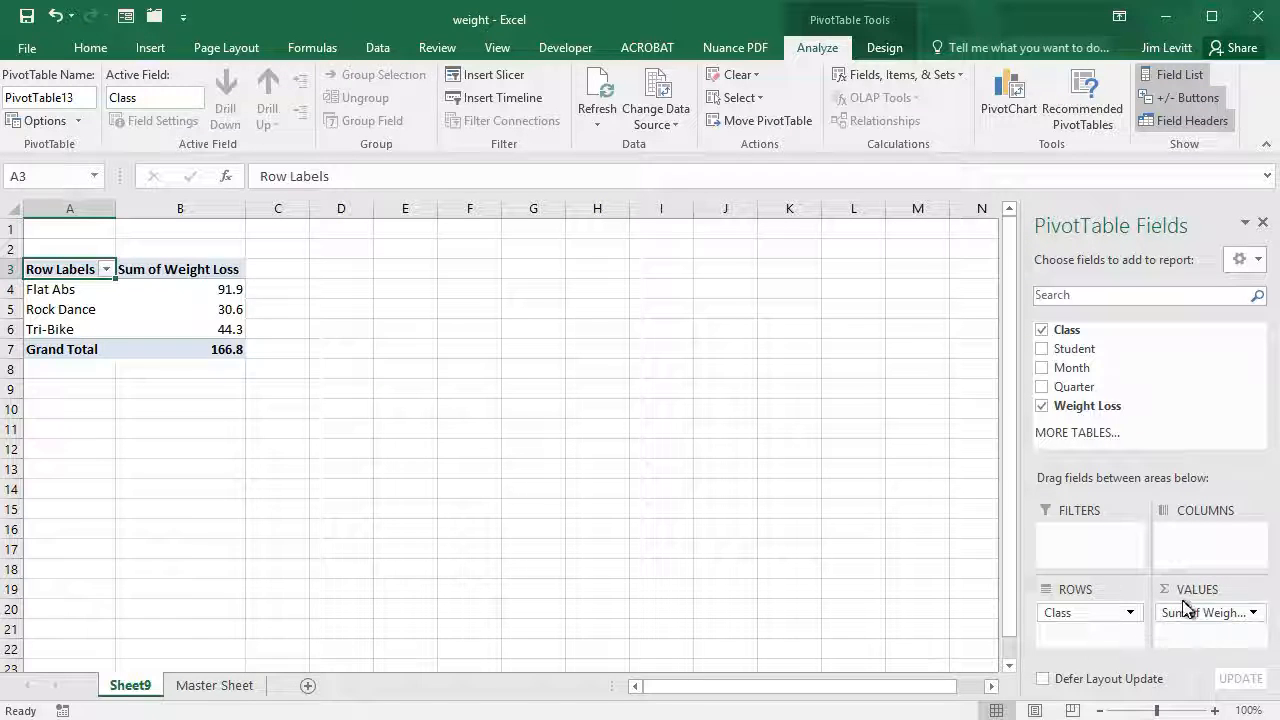
# - Change the Weight Loss value field's summary from Sum to Average
pyautogui.click(1254, 613)
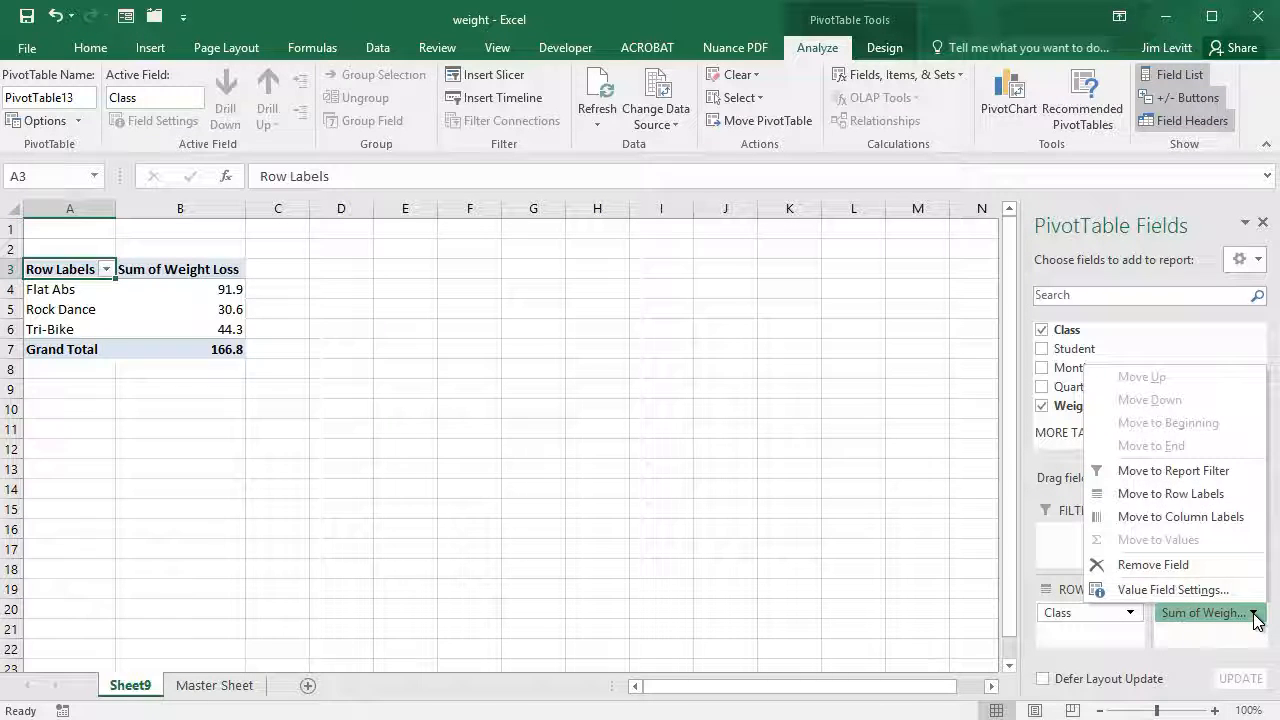
pyautogui.click(1172, 589)
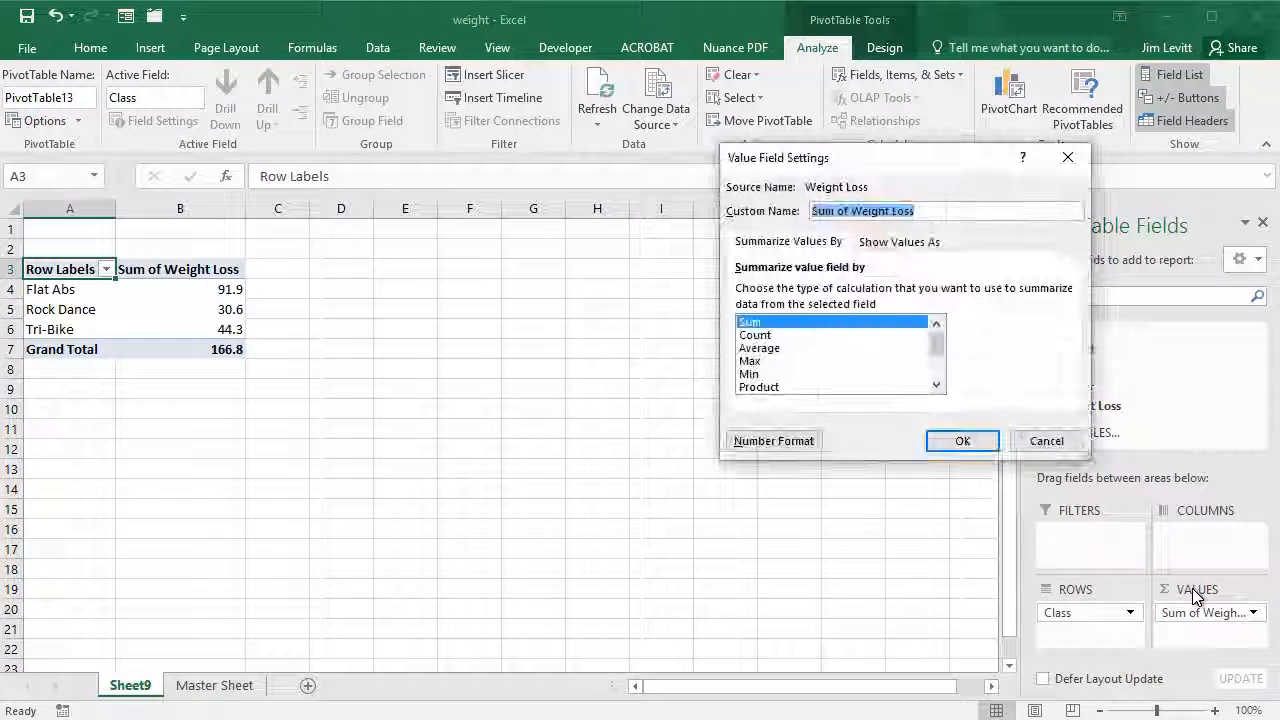
pyautogui.click(767, 348)
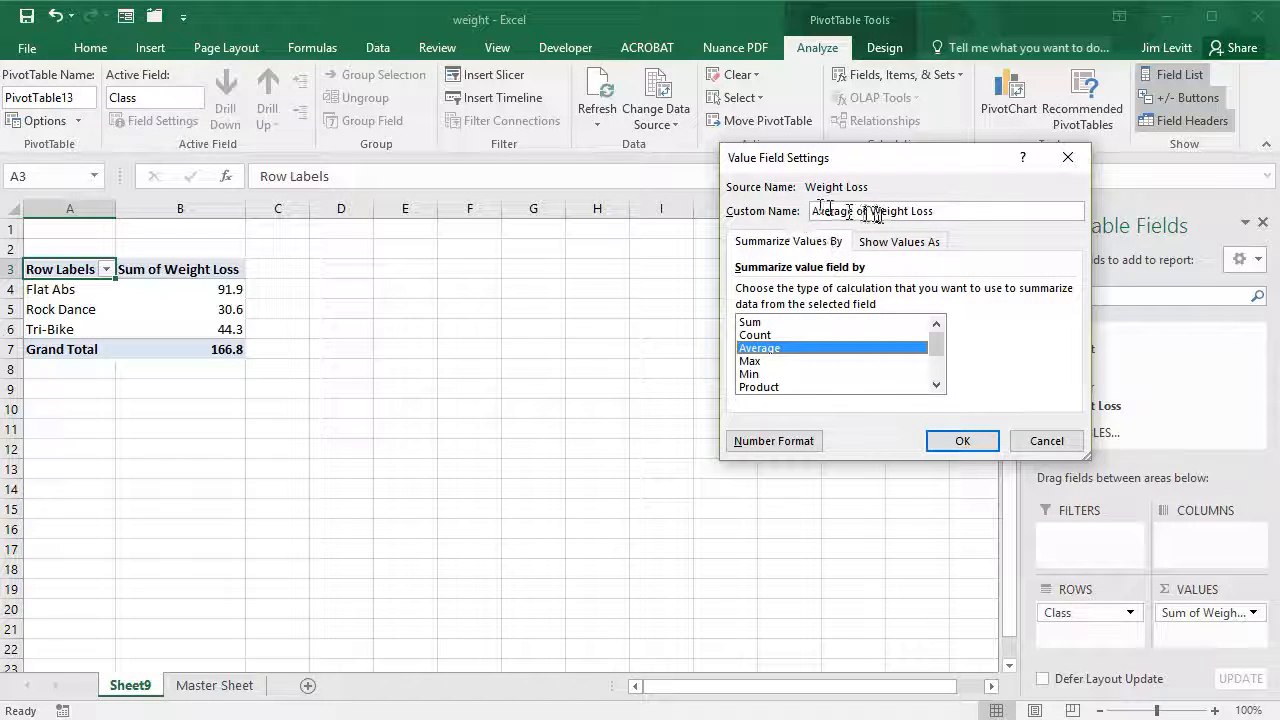
pyautogui.click(958, 443)
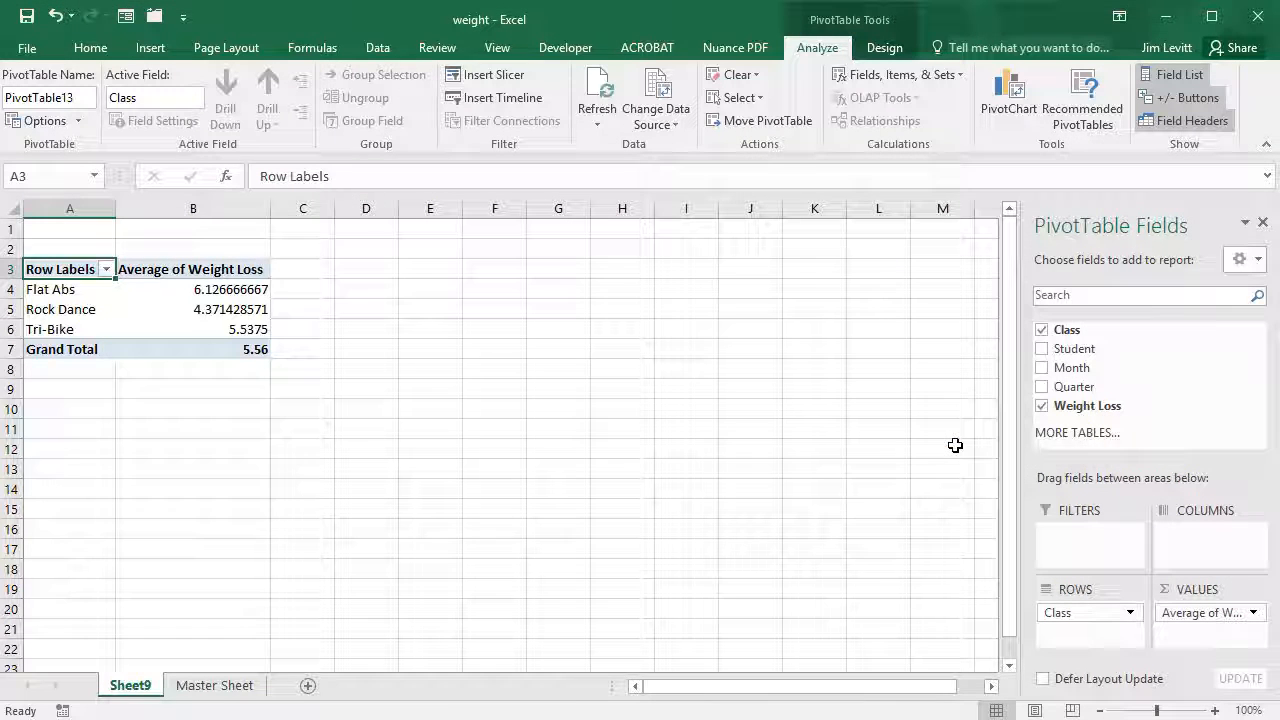
# - Format the Average of Weight Loss values as Number with 1 decimal place
pyautogui.click(1210, 615)
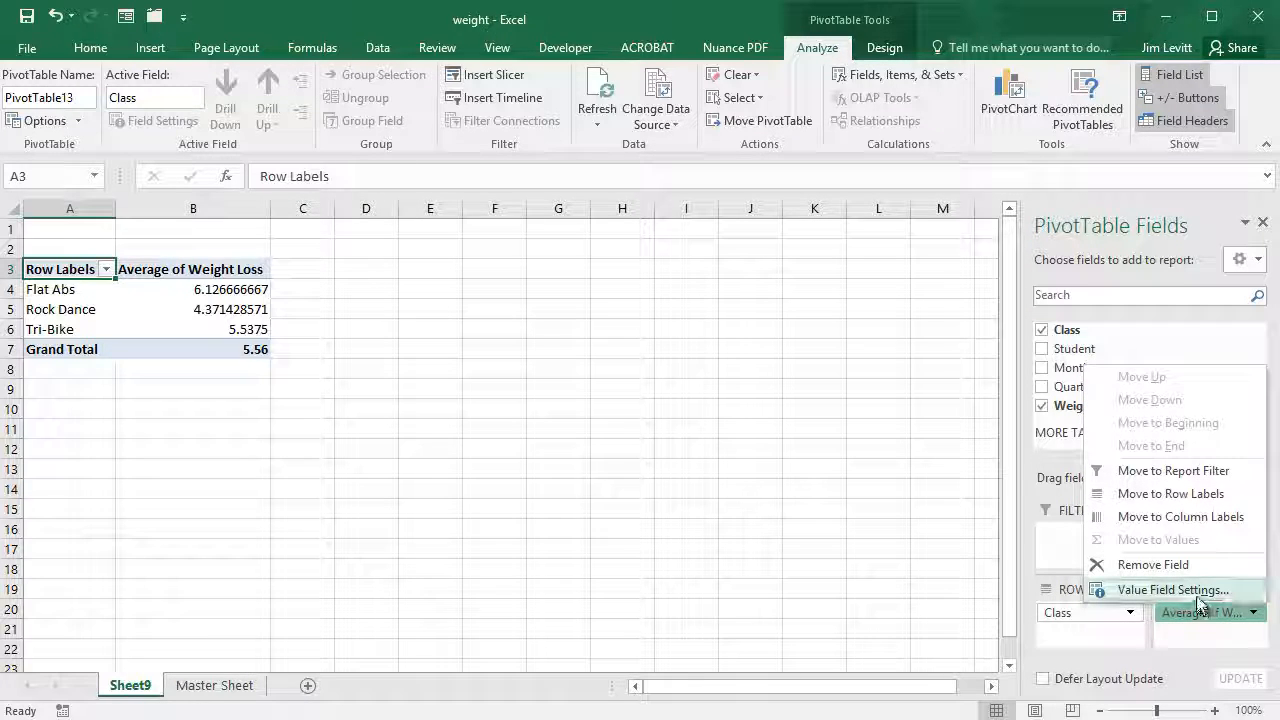
pyautogui.click(1172, 590)
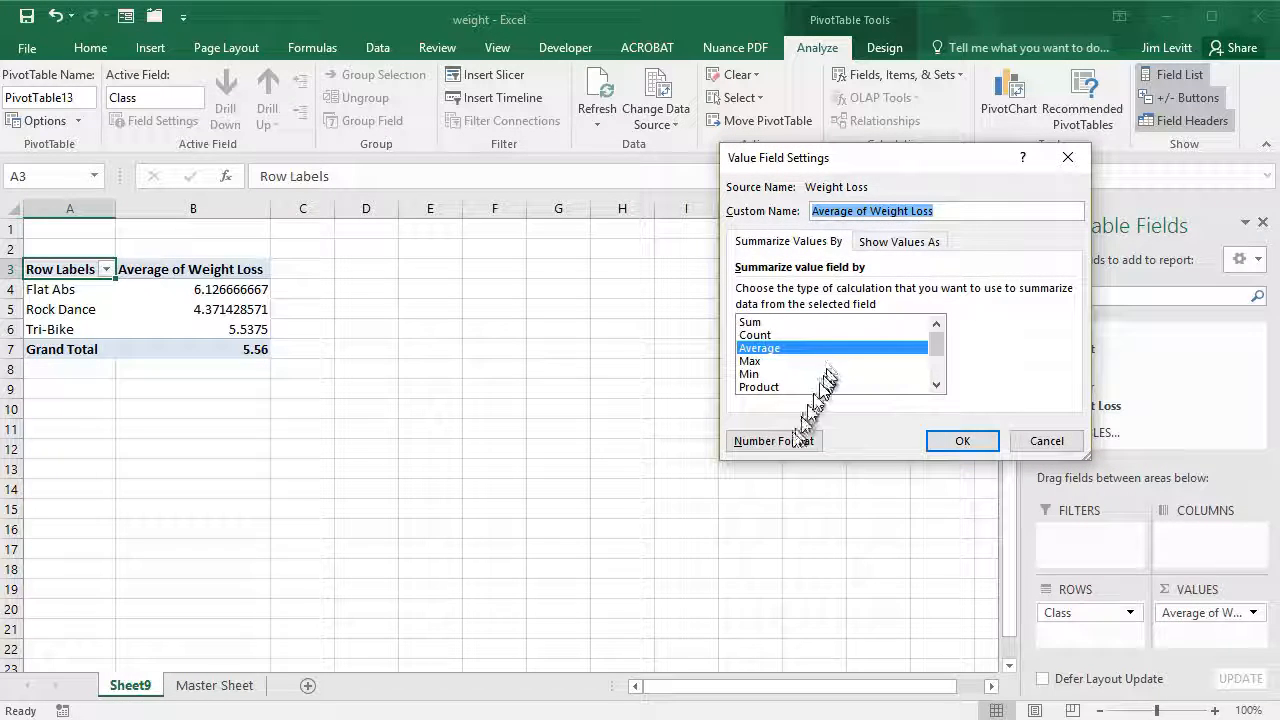
pyautogui.click(784, 445)
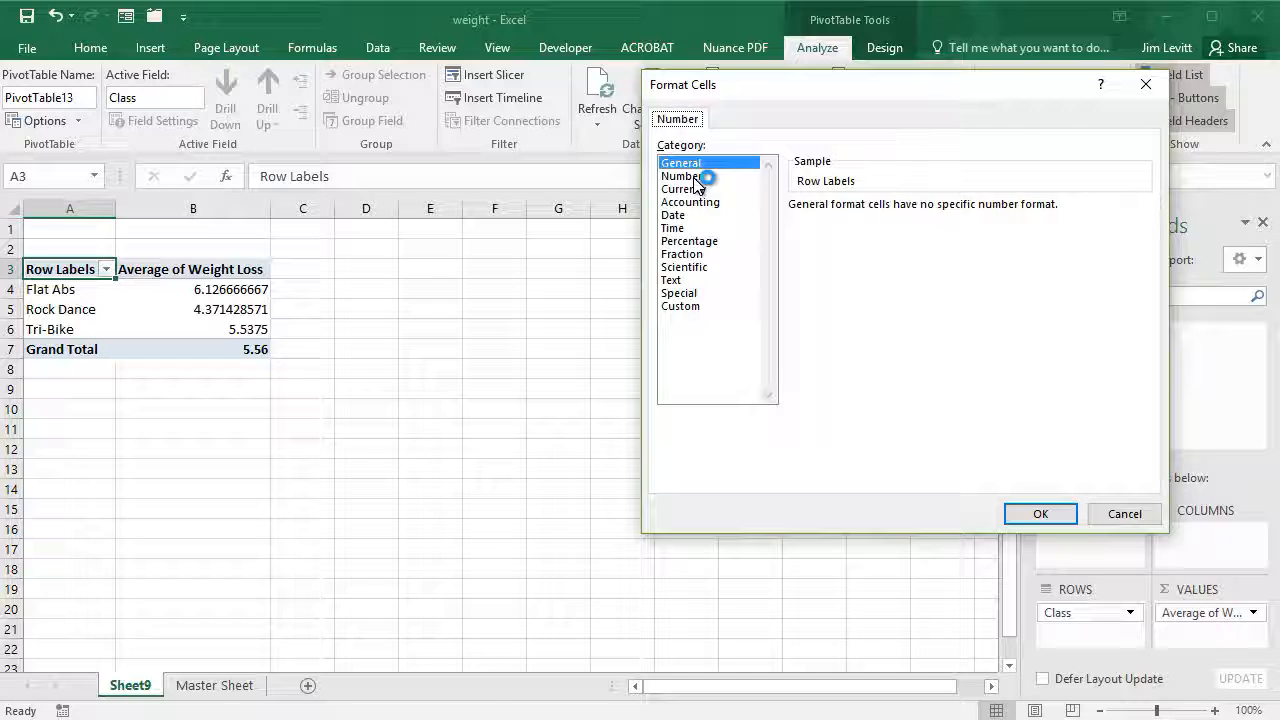
pyautogui.click(694, 177)
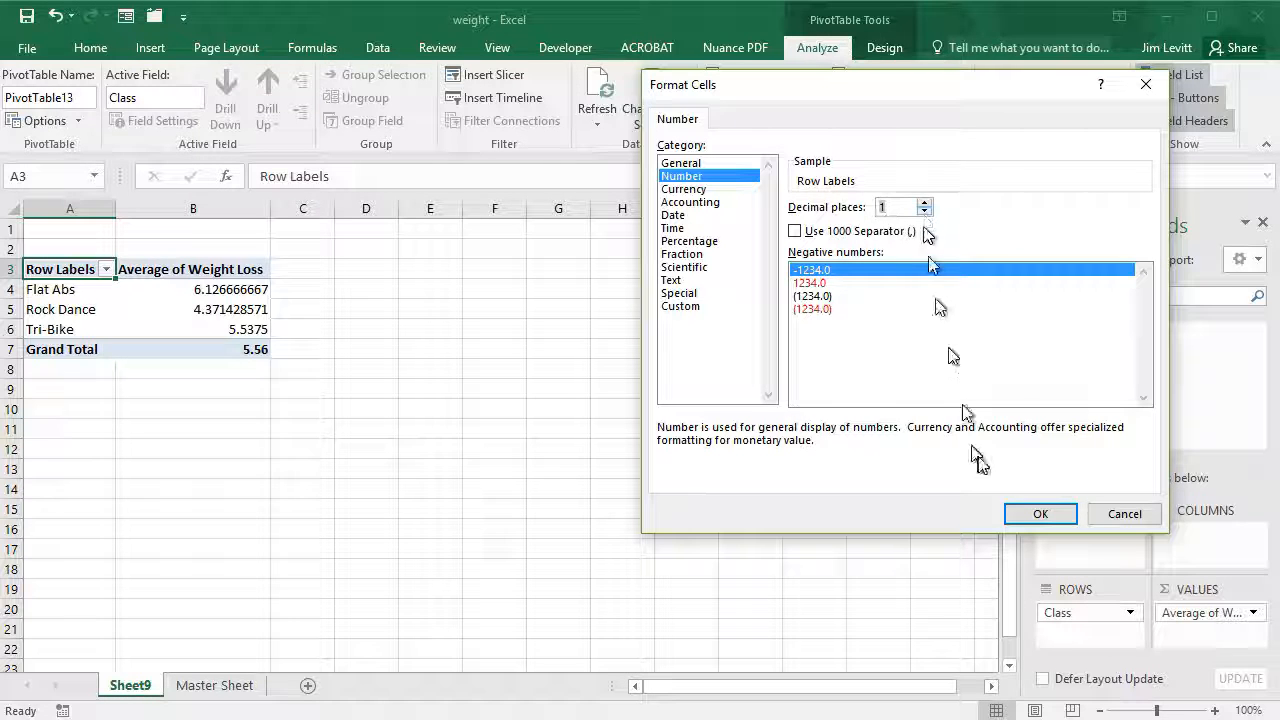
pyautogui.click(1042, 513)
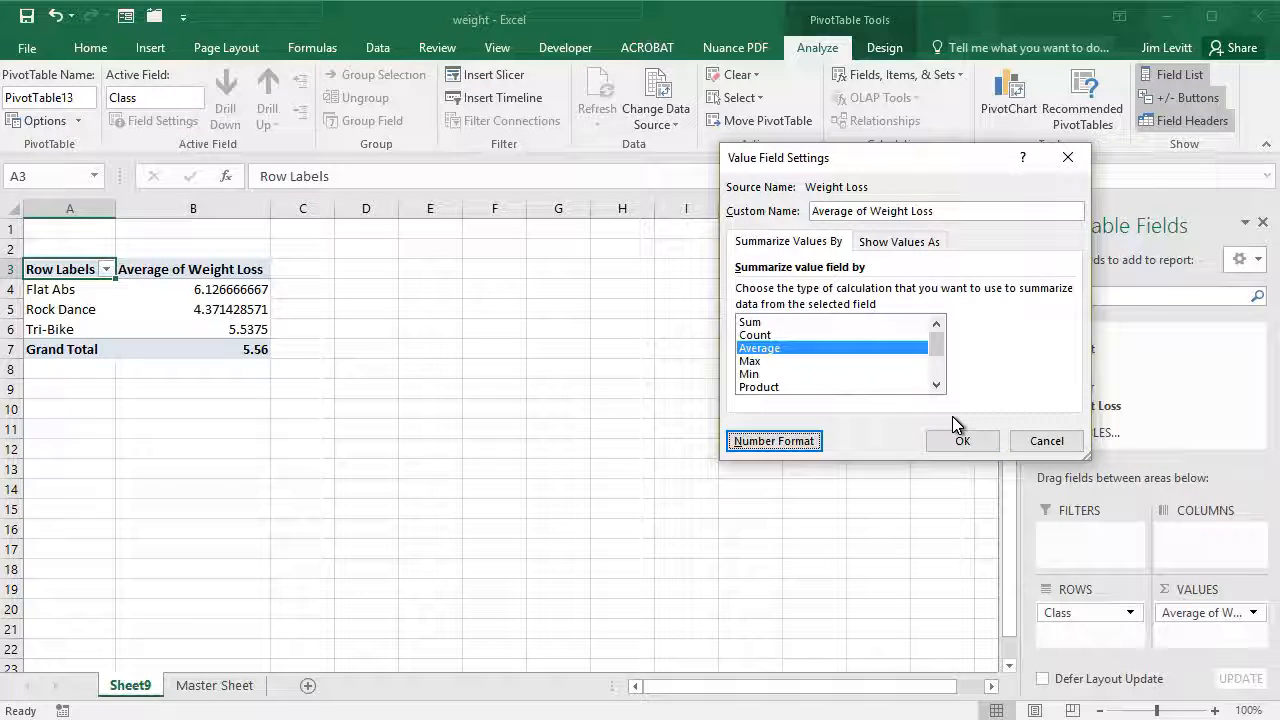
pyautogui.click(876, 241)
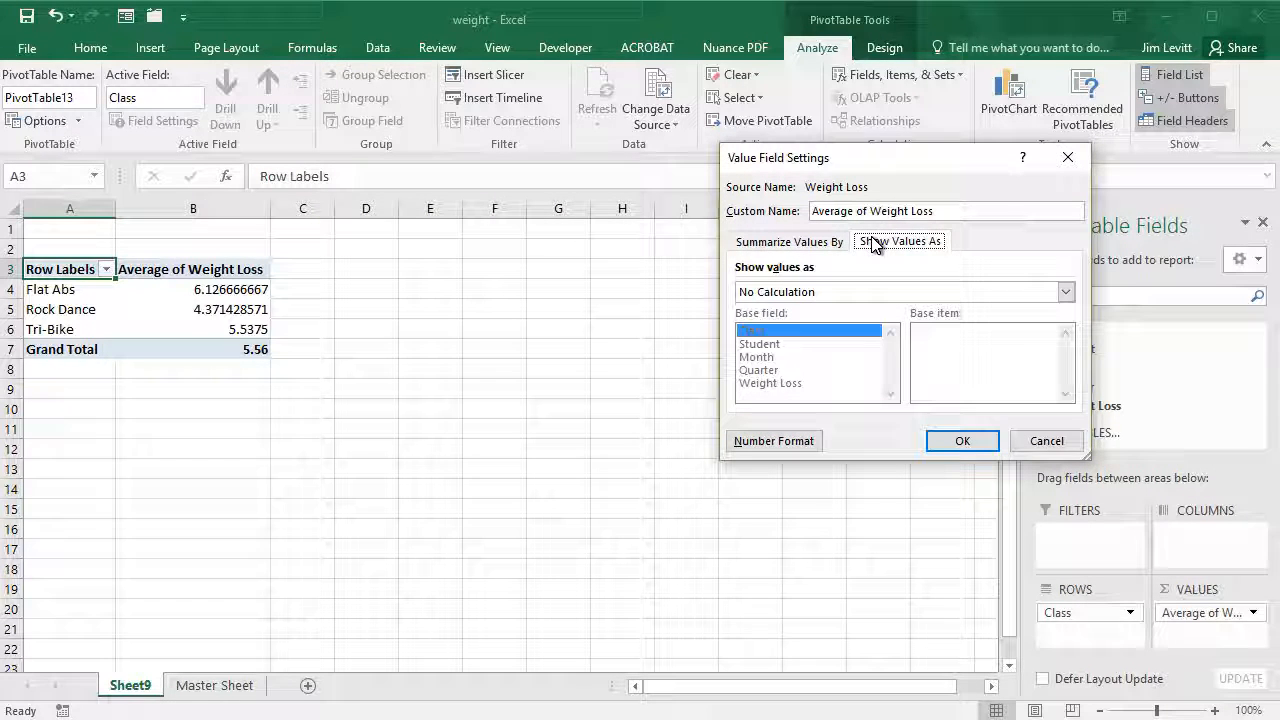
pyautogui.click(962, 442)
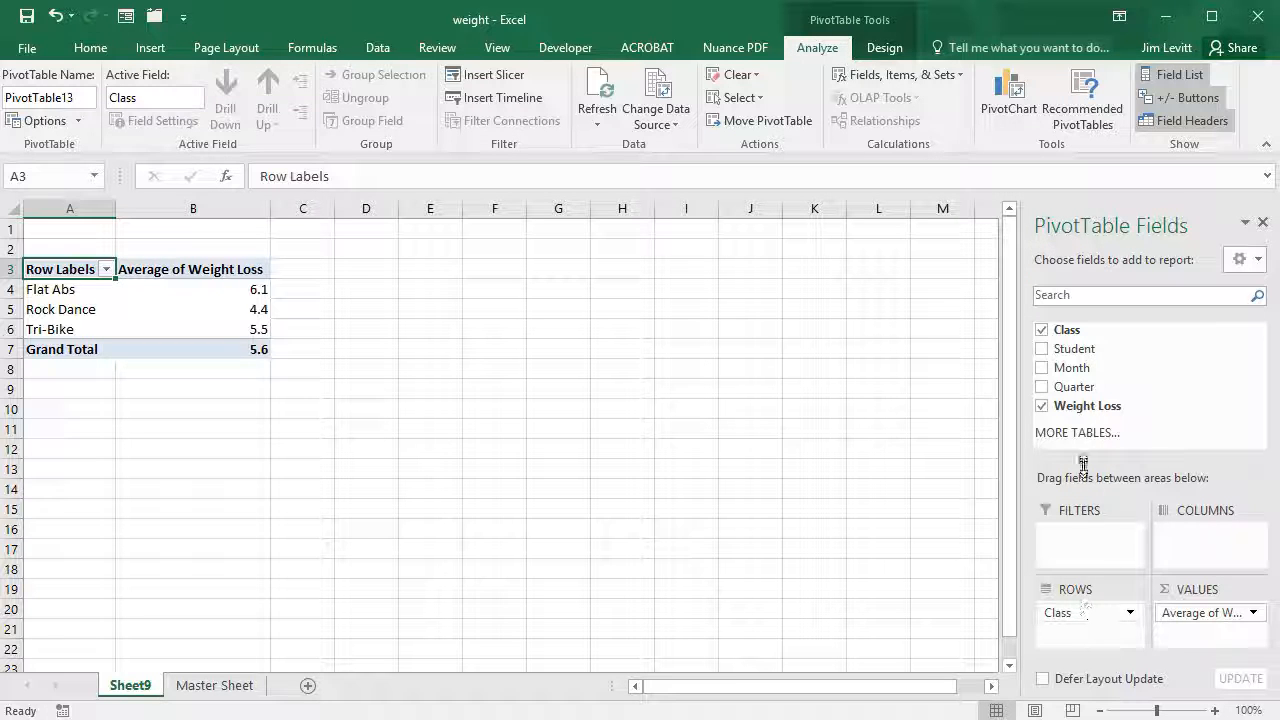
# - Add Month beneath Class in the PivotTable rows to show monthly averages
pyautogui.click(1043, 369)
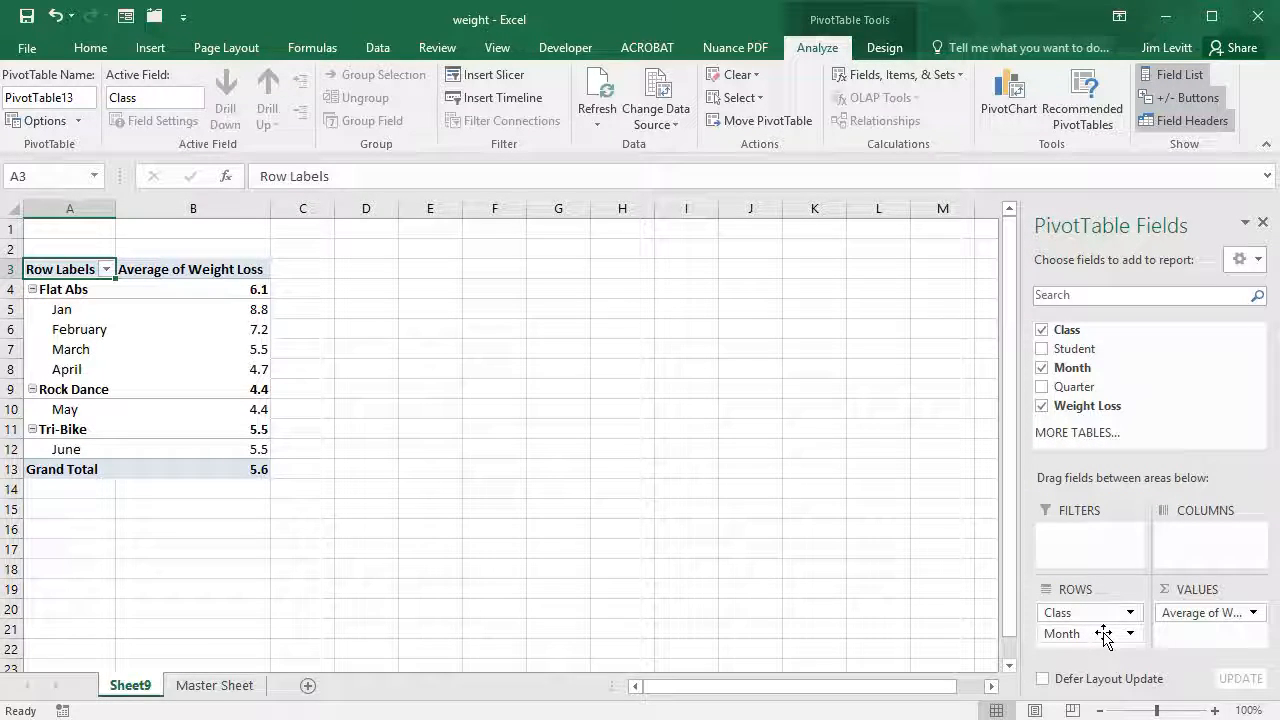
pyautogui.moveTo(1104, 637); pyautogui.dragTo(300, 316)
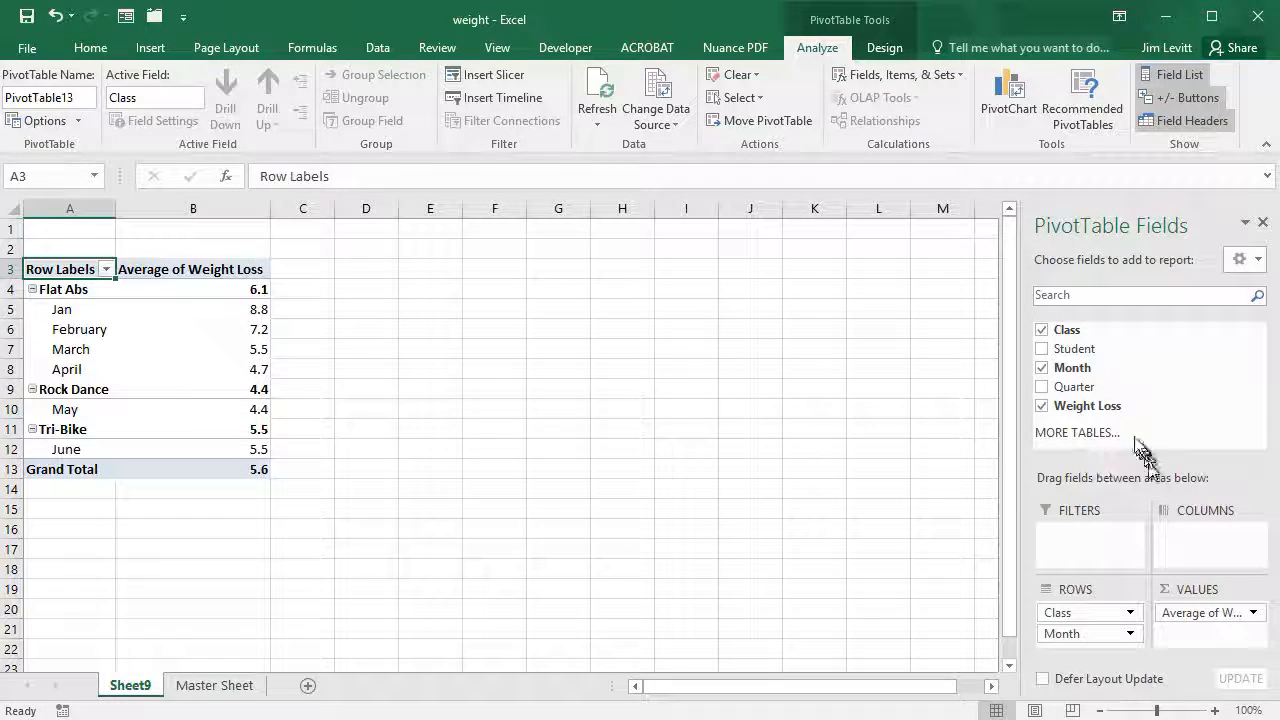
pyautogui.click(1043, 350)
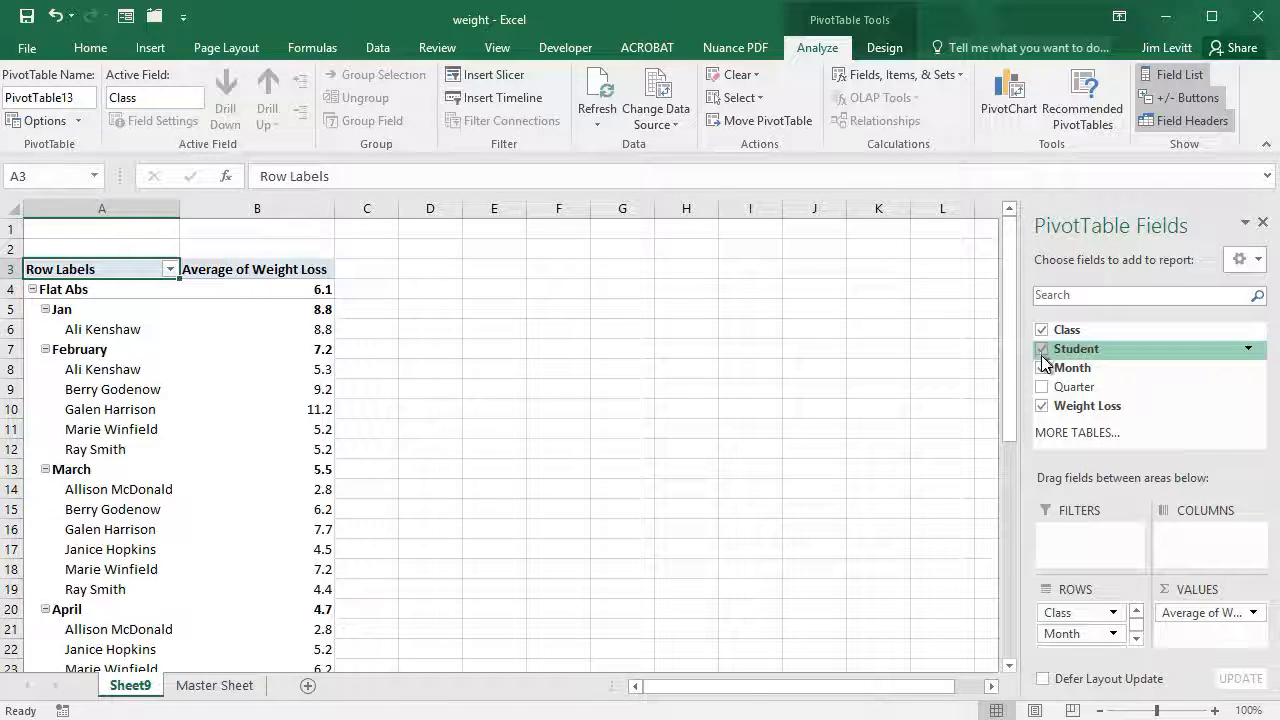
pyautogui.click(1136, 640)
pyautogui.moveTo(1066, 628); pyautogui.dragTo(308, 433)
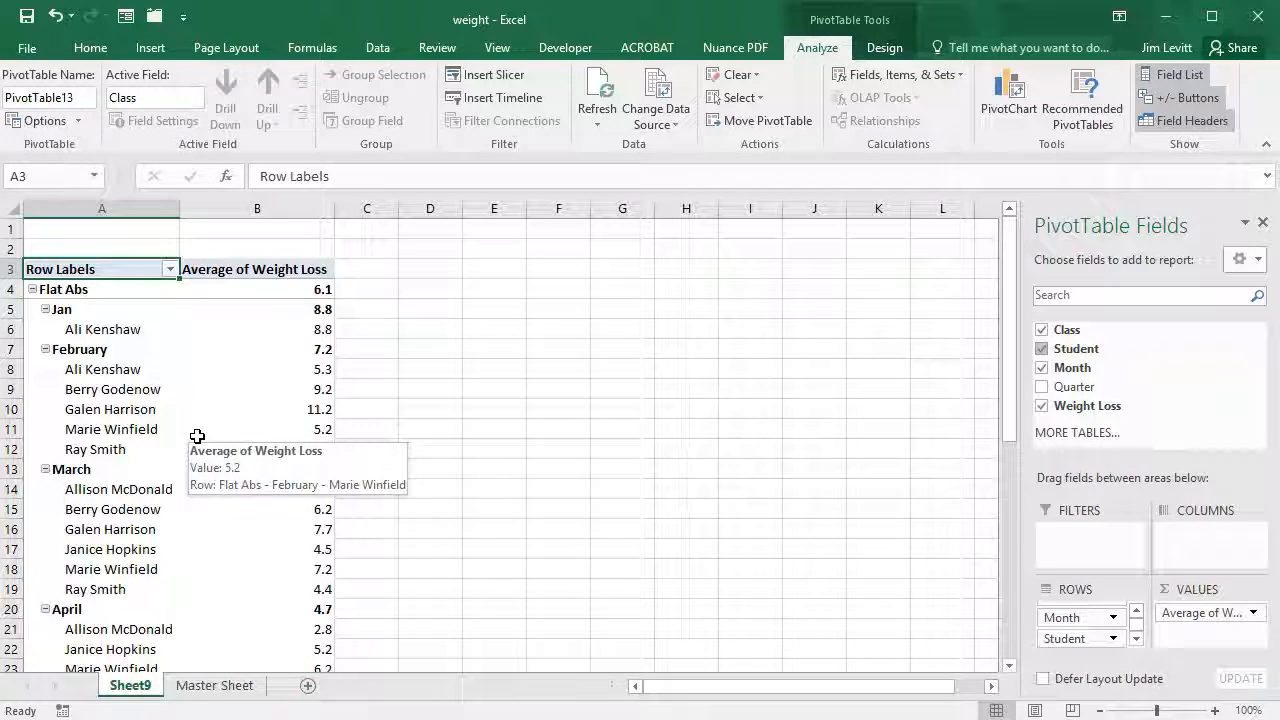
pyautogui.click(158, 432)
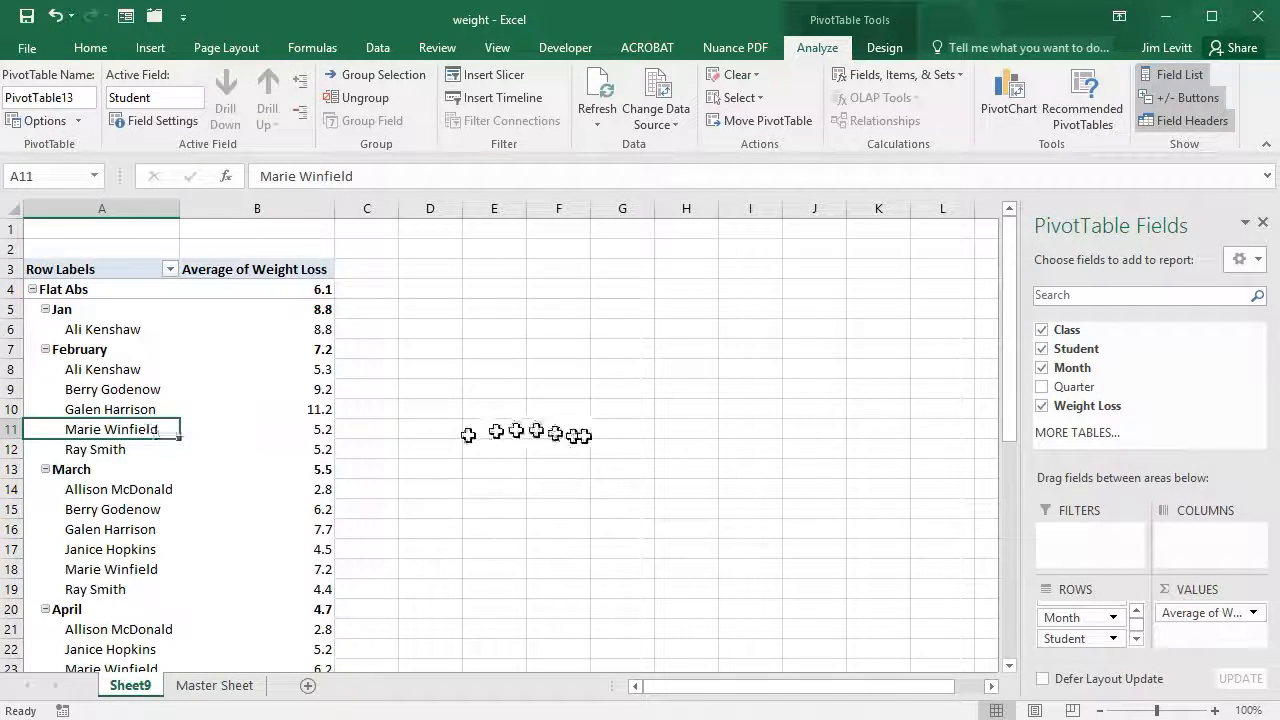
pyautogui.scroll(-6, 667, 478)
pyautogui.scroll(3, 667, 478)
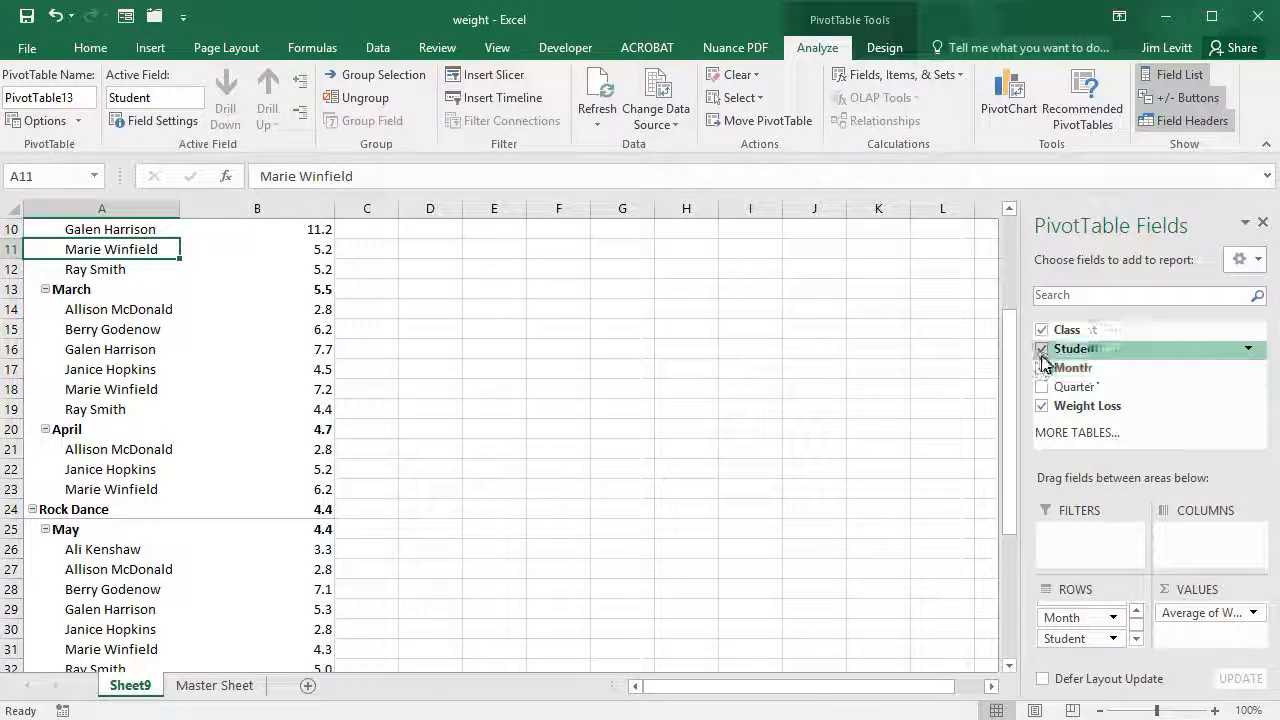
pyautogui.click(1042, 349)
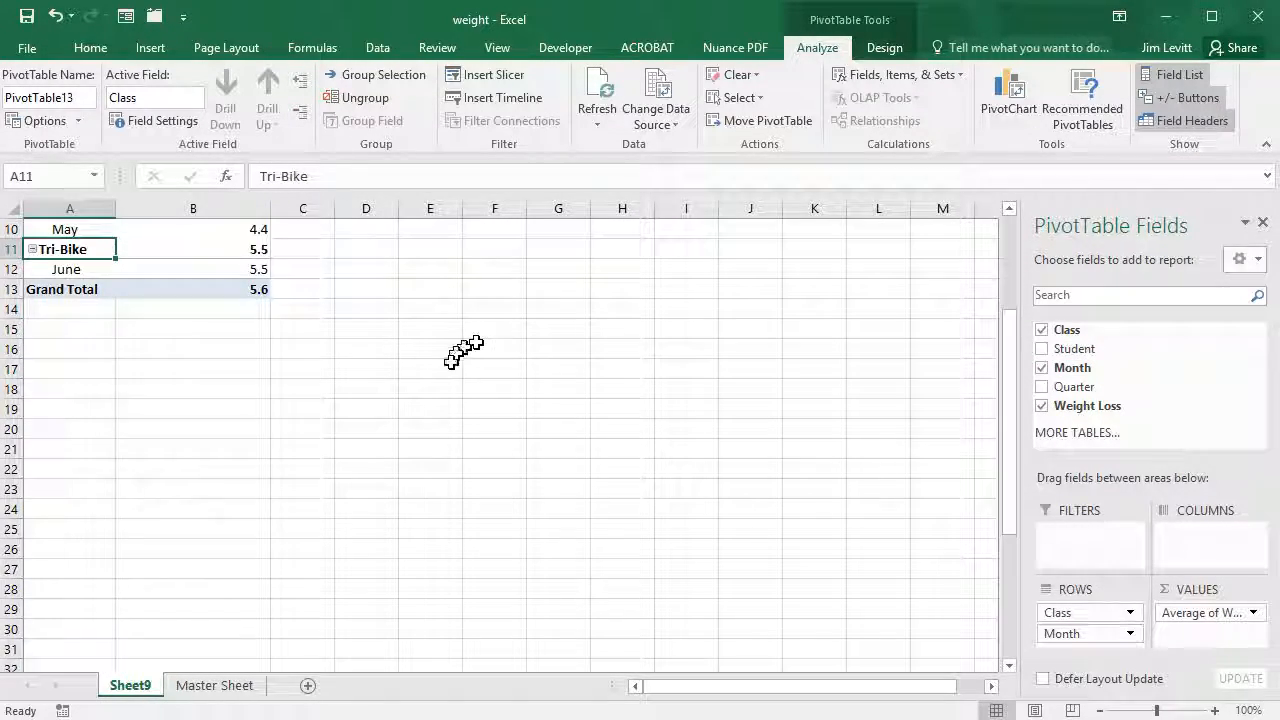
pyautogui.scroll(3, 463, 350)
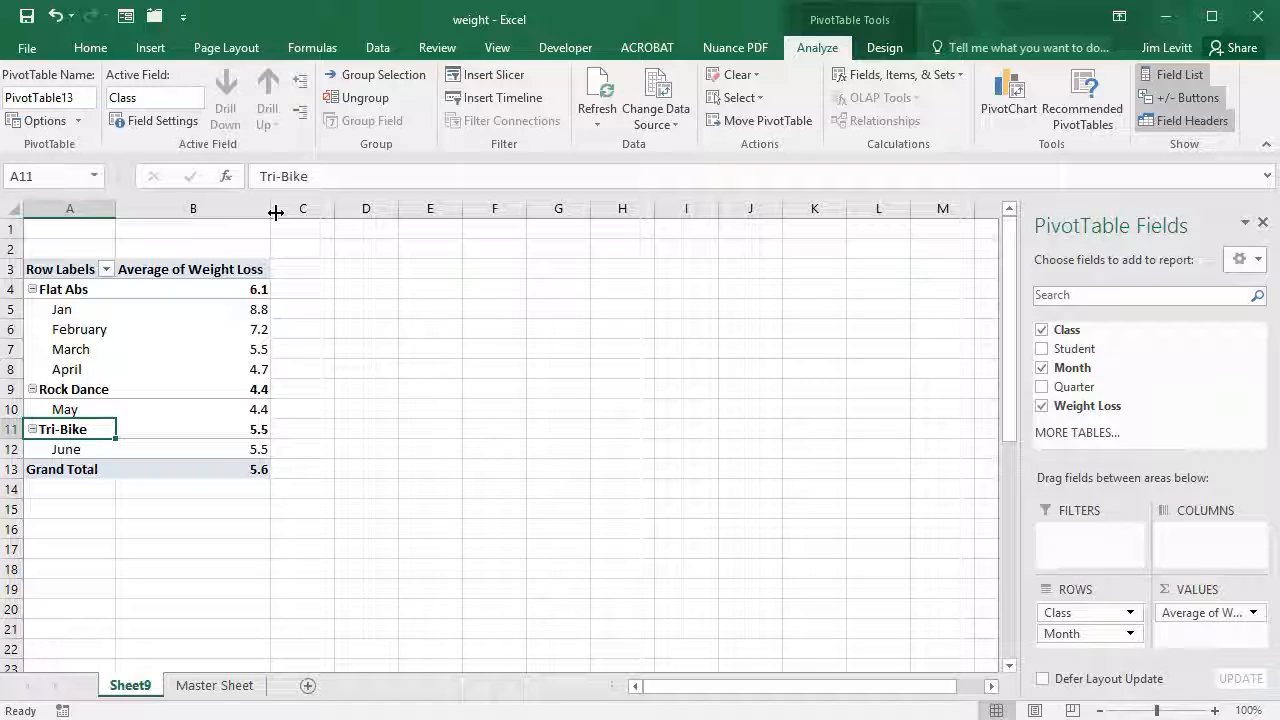
# - From the Master Sheet, insert the recommended Sum of Weight Loss by Student PivotTable
pyautogui.click(214, 685)
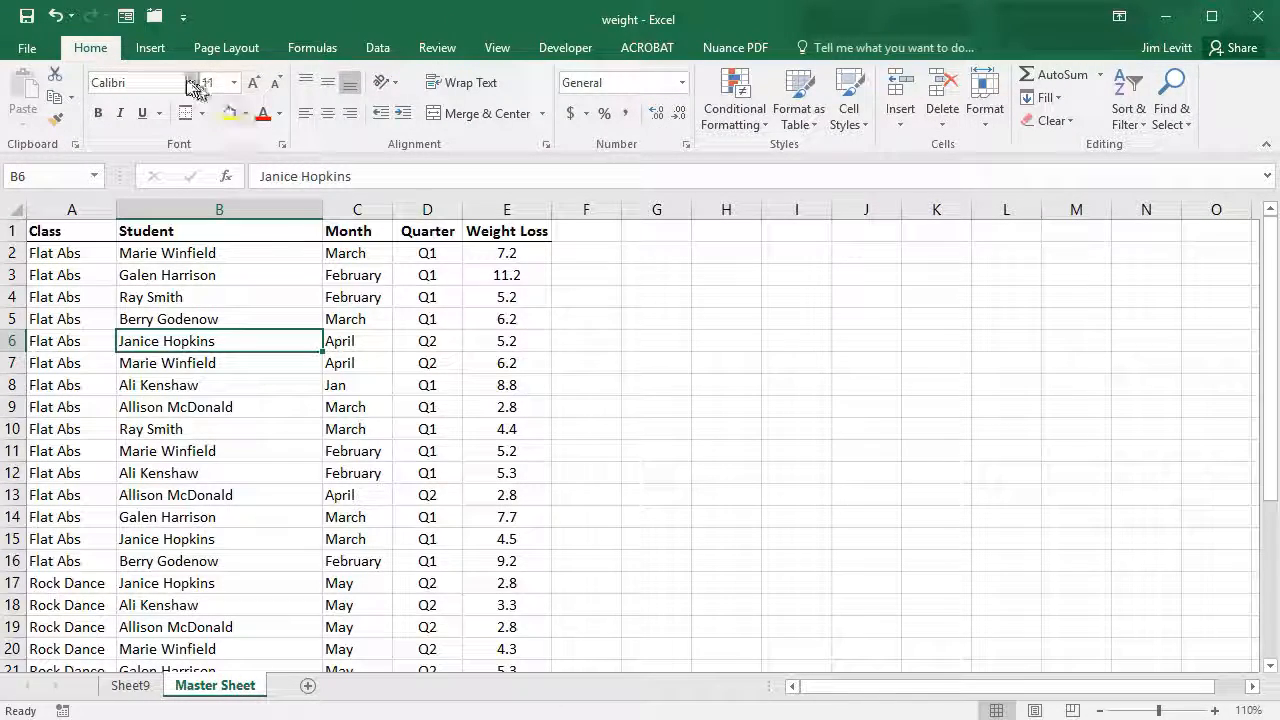
pyautogui.click(147, 48)
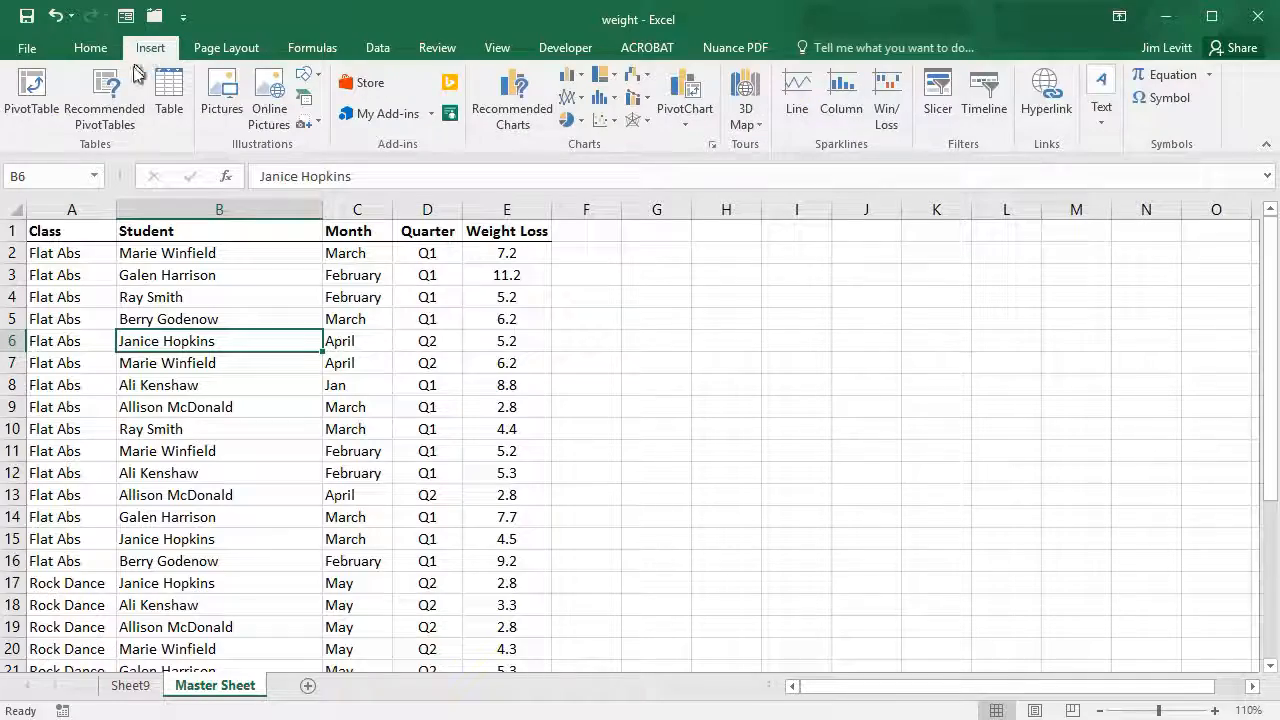
pyautogui.click(117, 97)
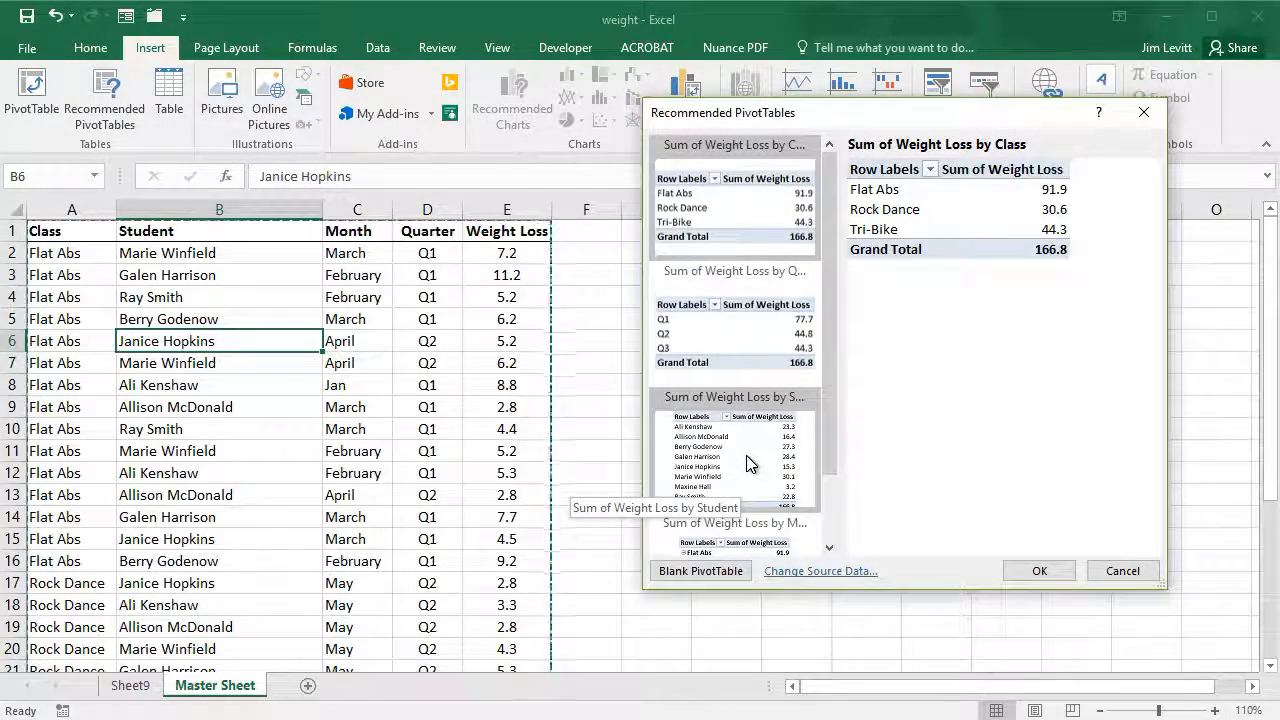
pyautogui.click(748, 460)
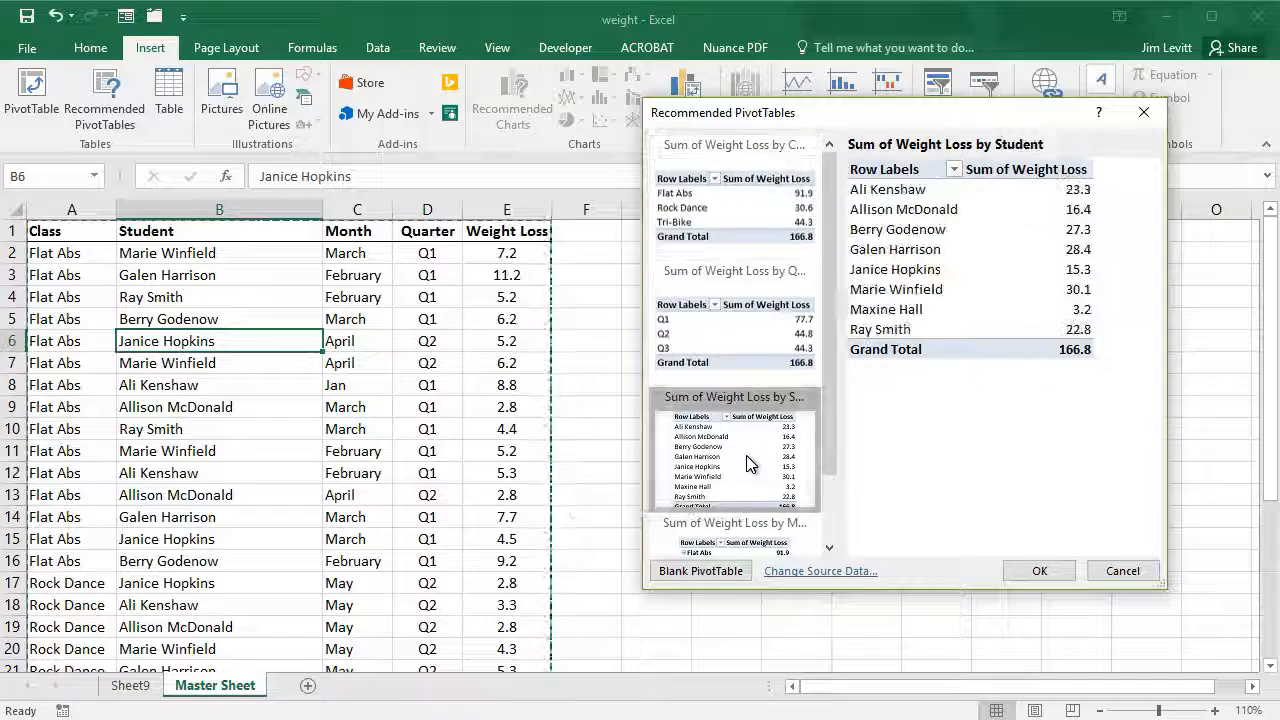
pyautogui.click(1045, 570)
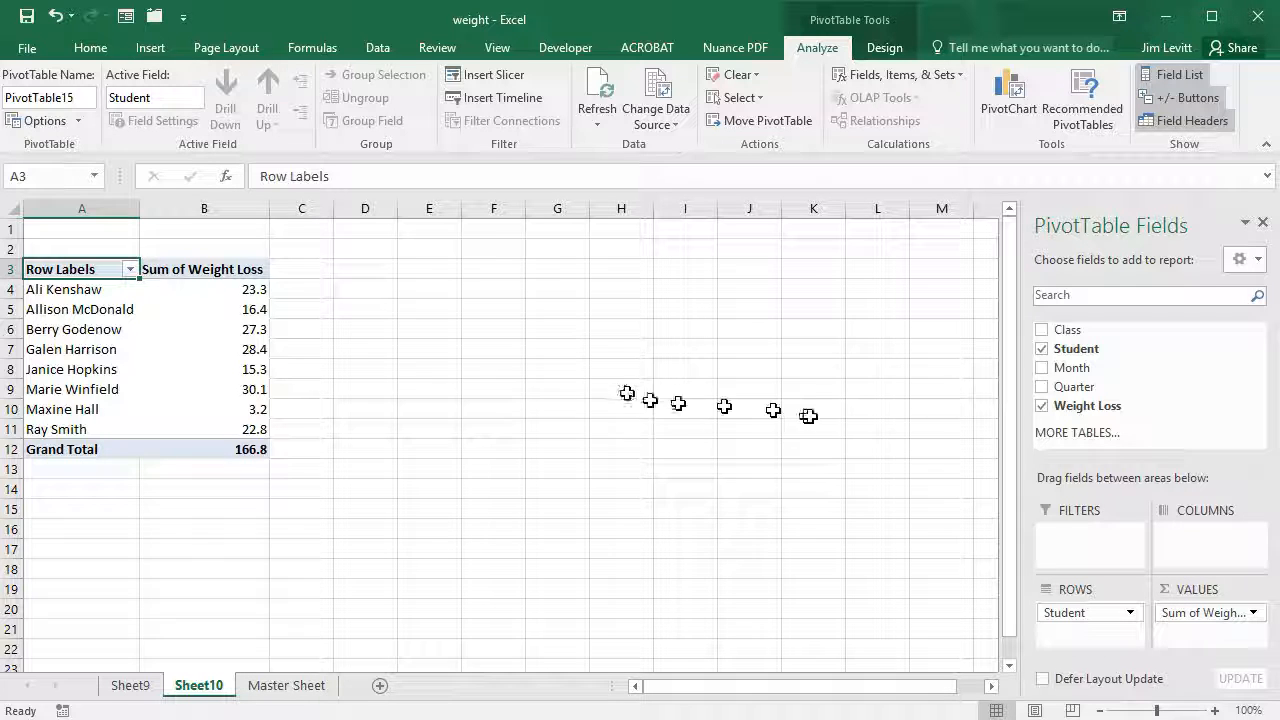
# - Switch the student PivotTable's Weight Loss summary from Sum to Max
pyautogui.click(1255, 613)
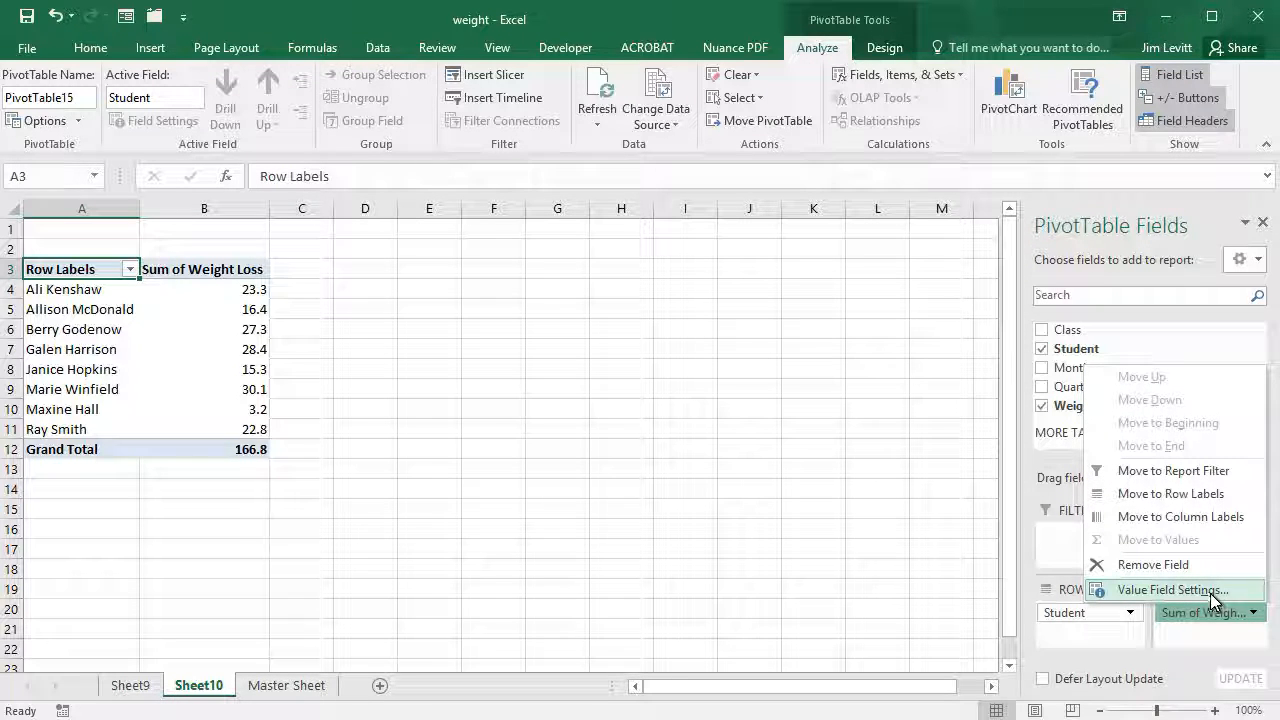
pyautogui.click(1170, 590)
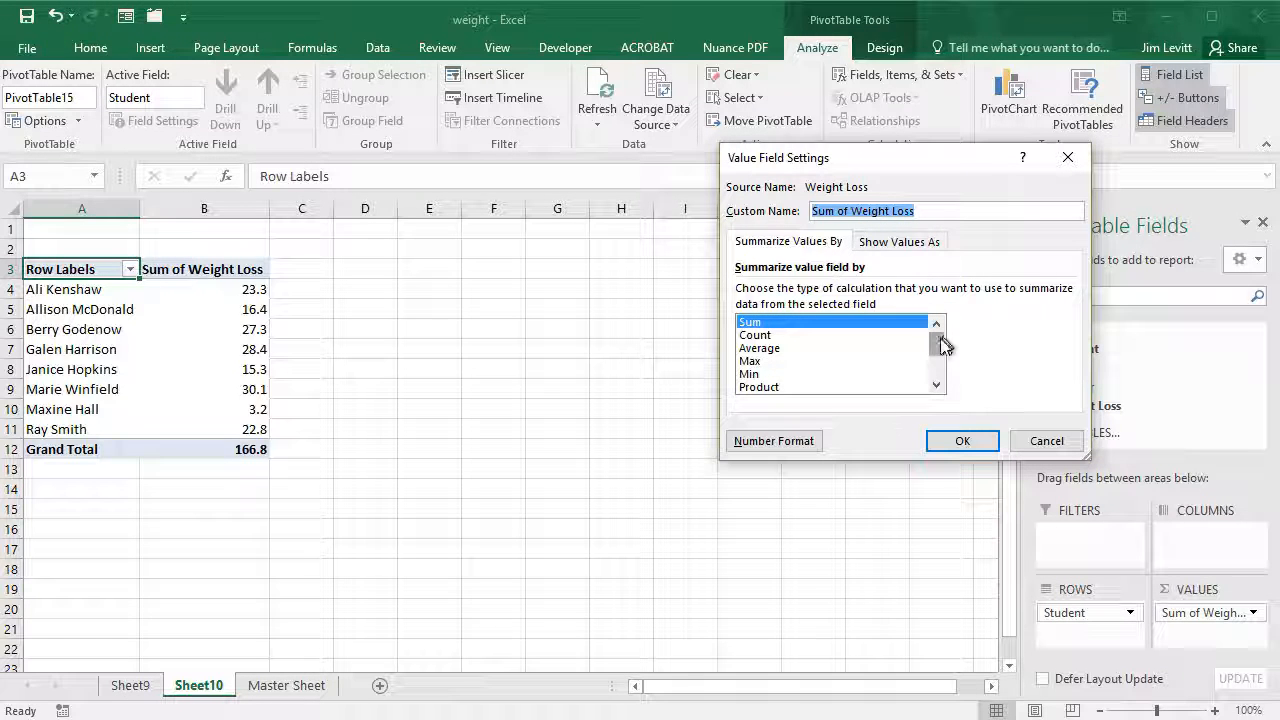
pyautogui.click(760, 361)
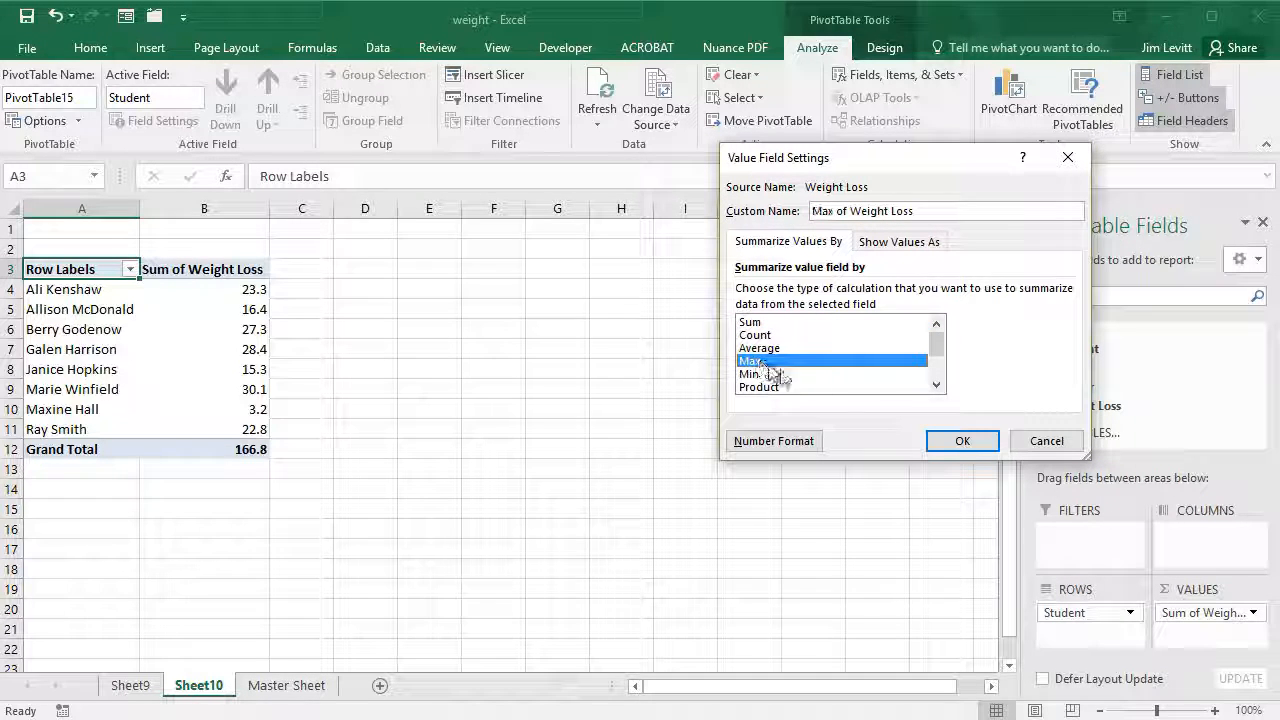
pyautogui.click(962, 441)
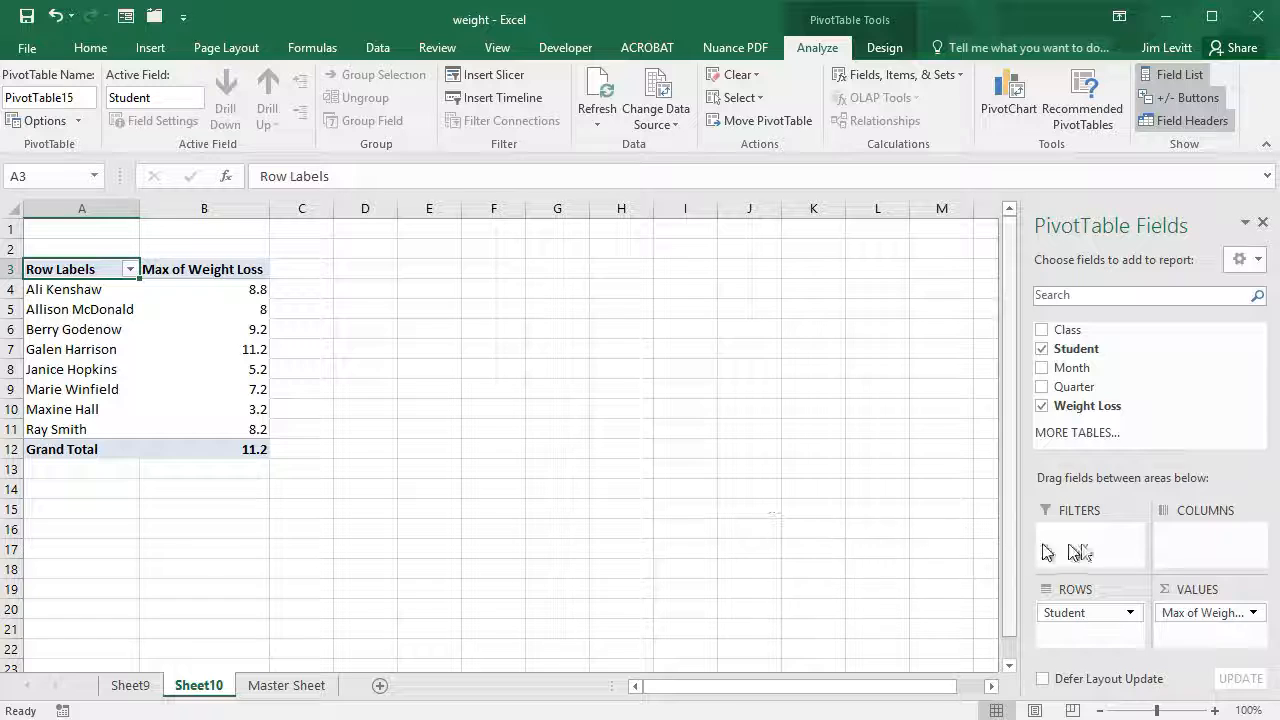
# - Add Class beneath Student in the rows and review each student's per-class maximums
pyautogui.click(1041, 333)
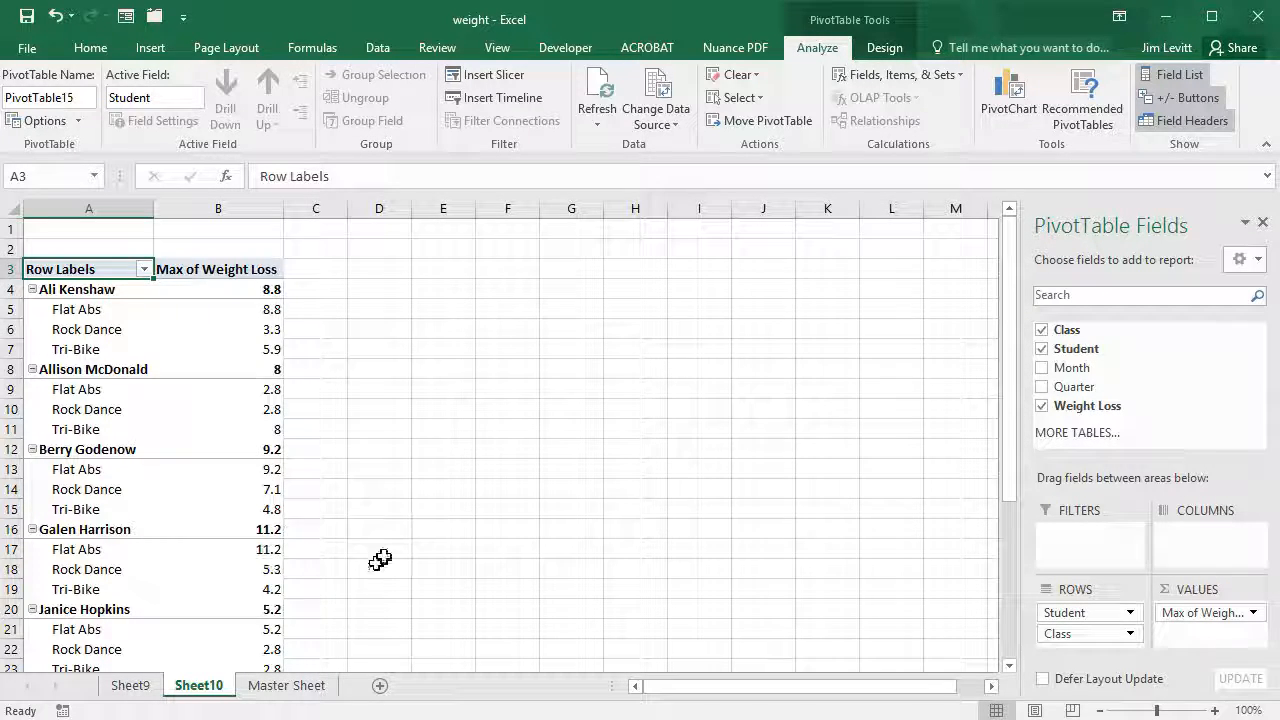
pyautogui.scroll(-2, 373, 562)
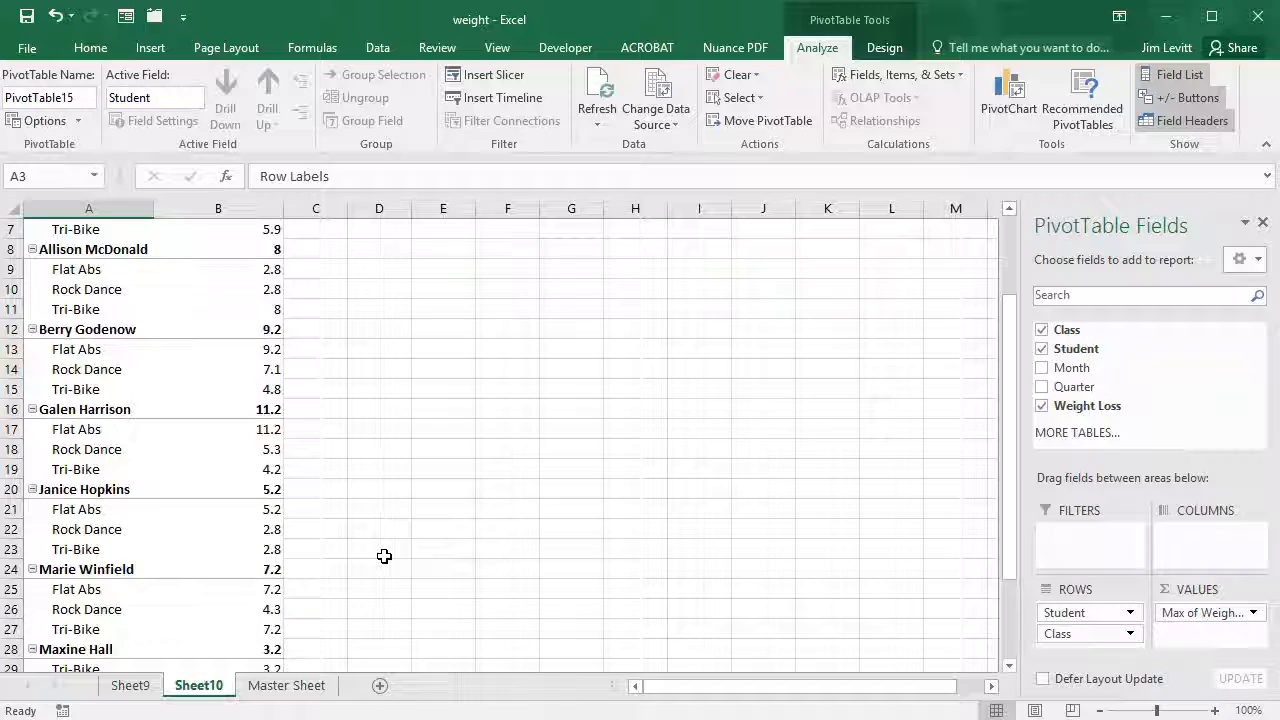
pyautogui.scroll(-1, 384, 556)
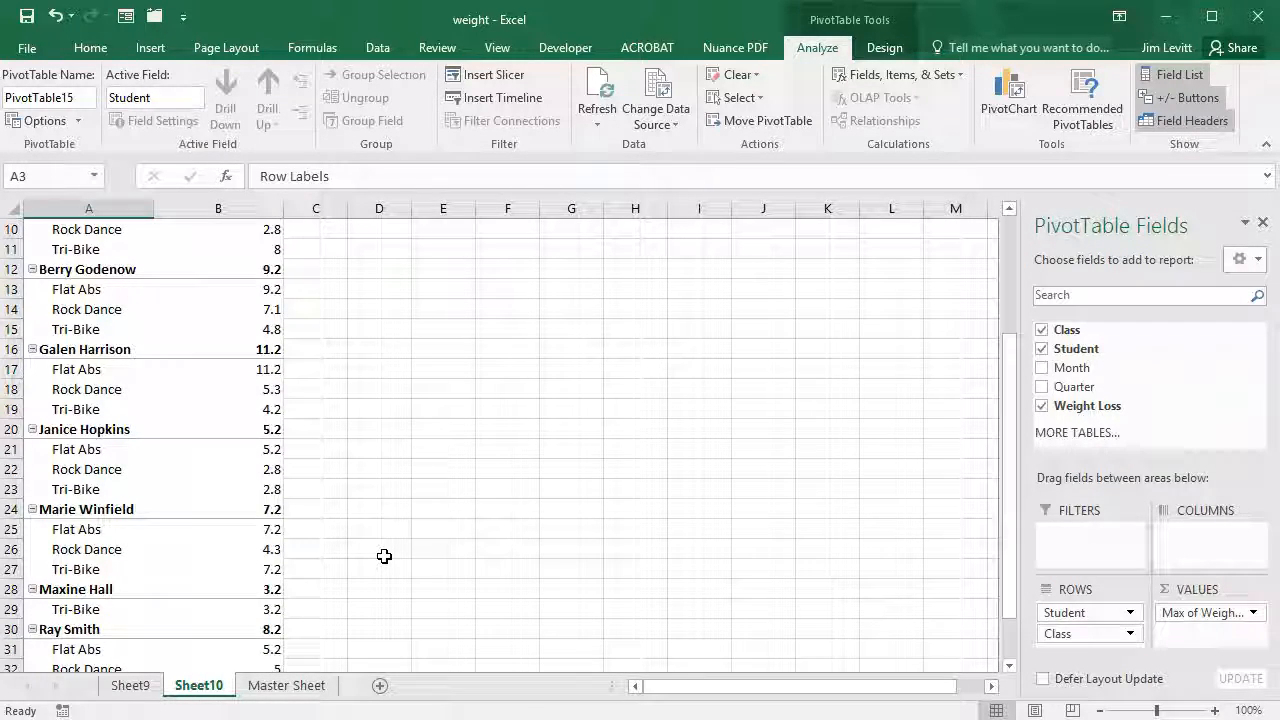
pyautogui.scroll(1, 384, 556)
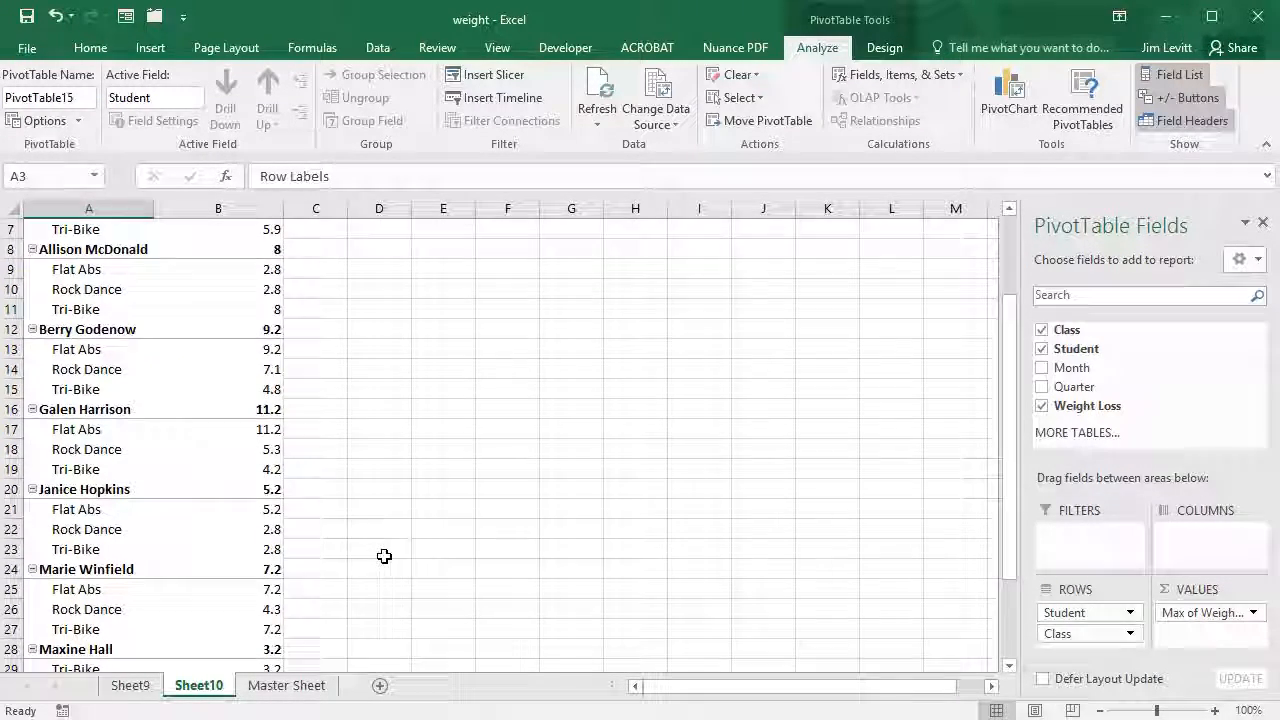
pyautogui.scroll(-2, 384, 556)
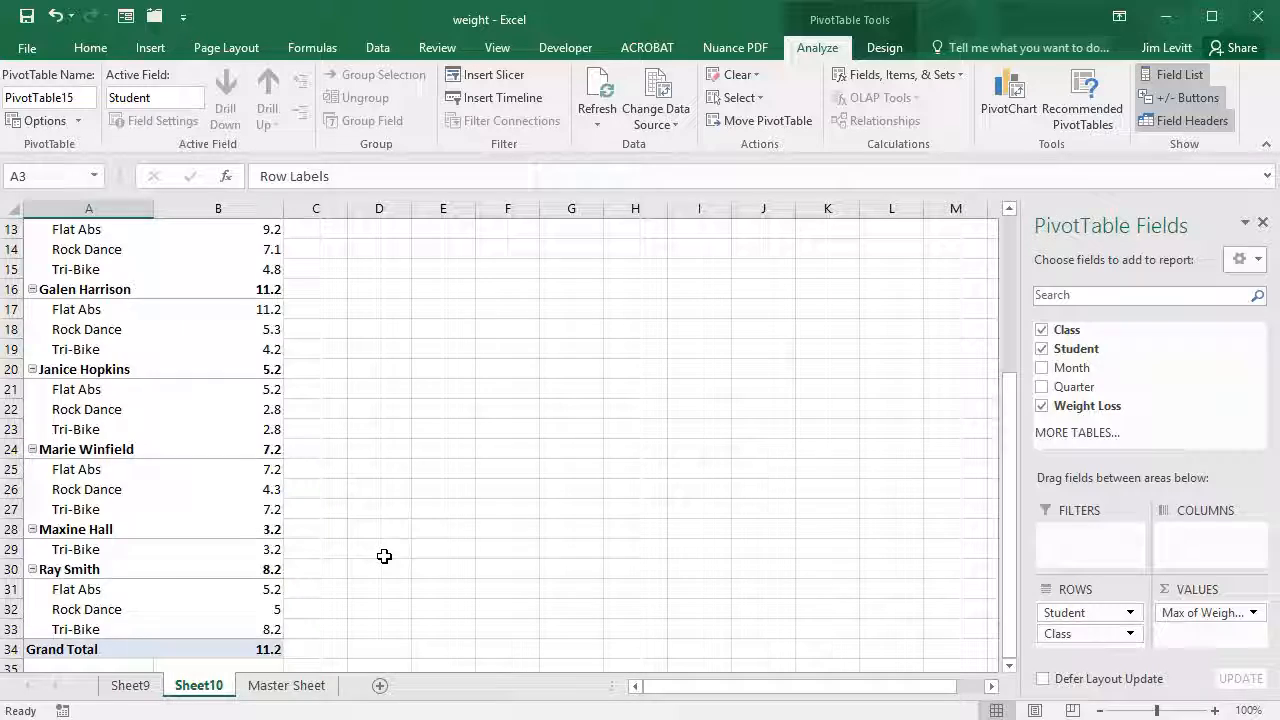
pyautogui.scroll(-1, 384, 556)
pyautogui.scroll(5, 384, 556)
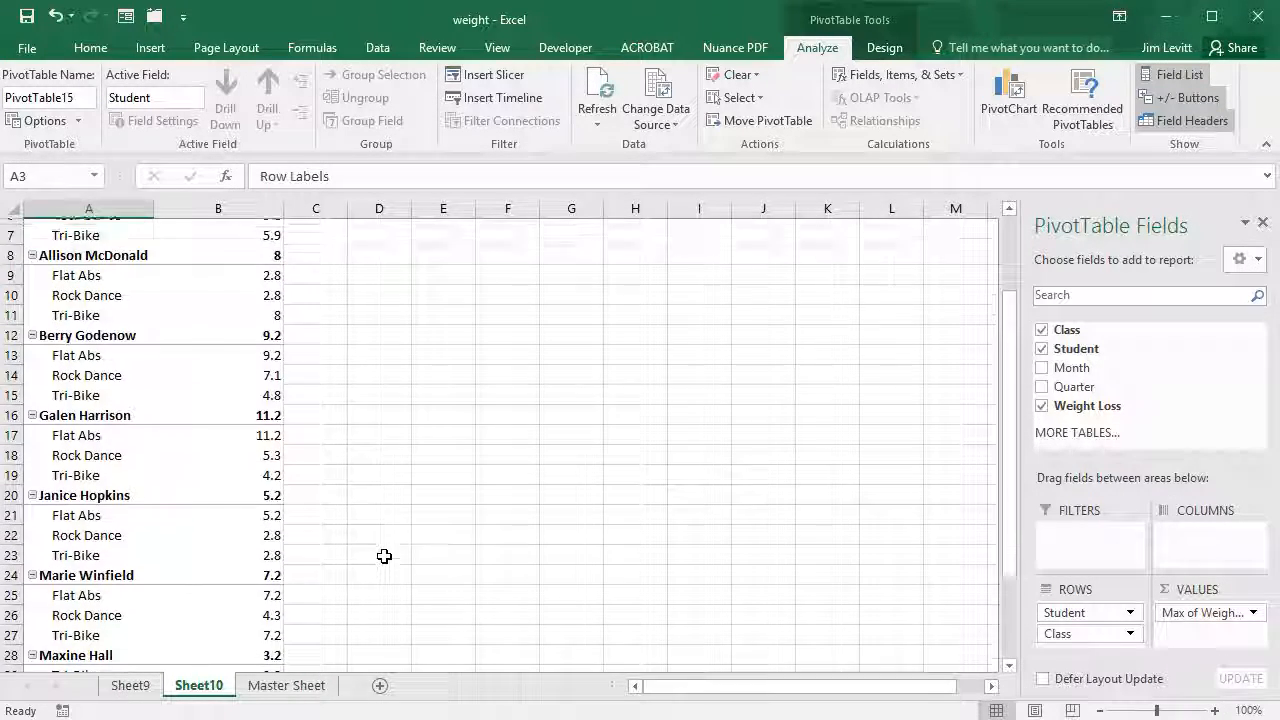
# - Undo moving Student to Filters, then return to the Master Sheet
pyautogui.moveTo(1088, 612); pyautogui.dragTo(1092, 533)
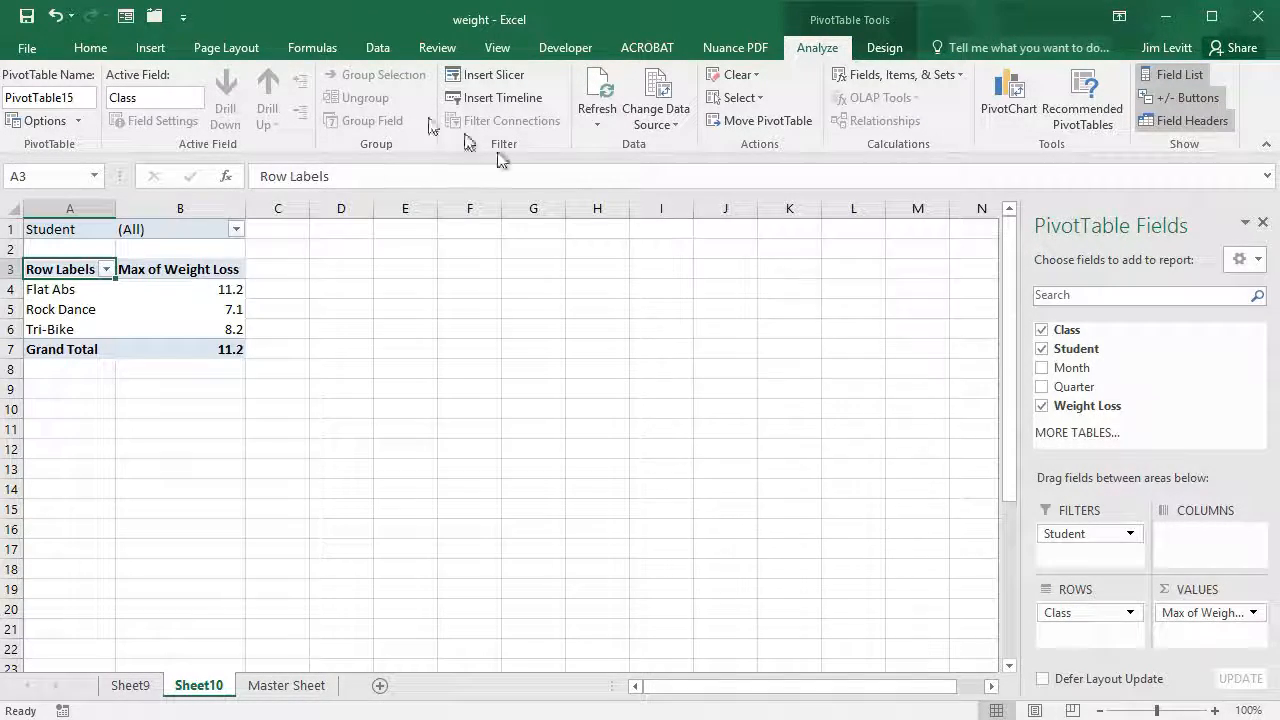
pyautogui.hotkey('ctrl', 'z')
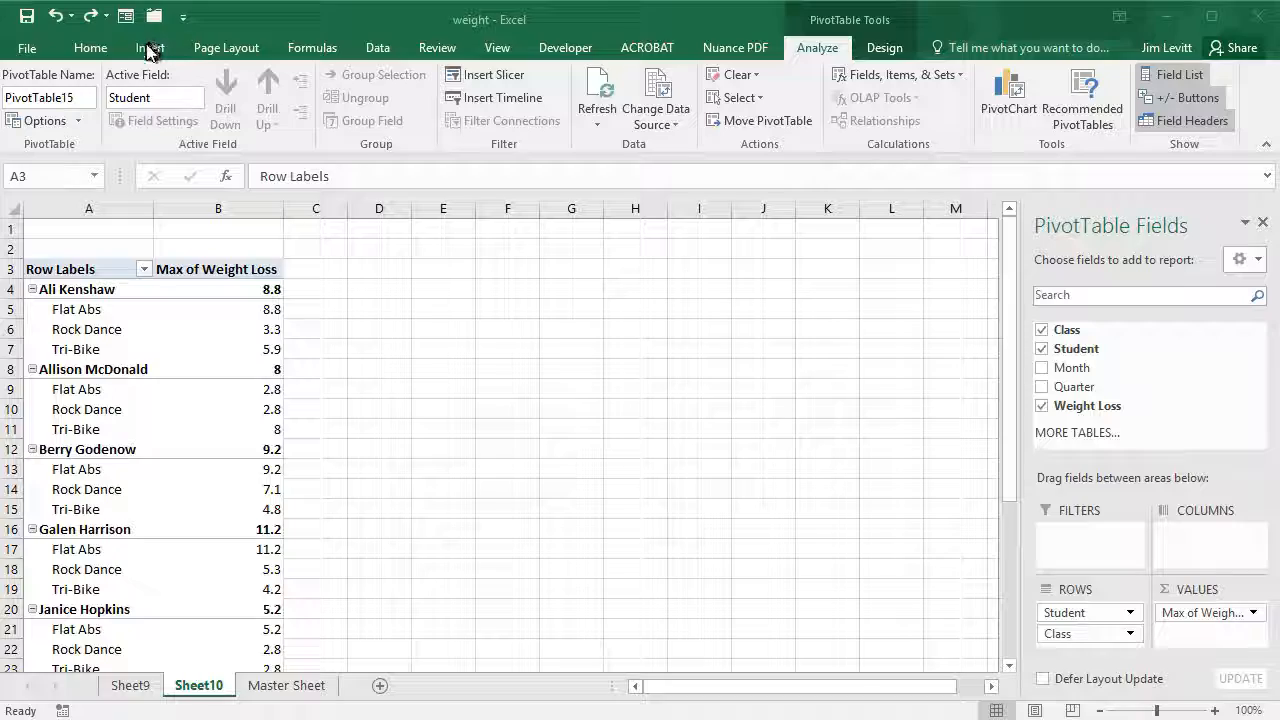
pyautogui.click(288, 686)
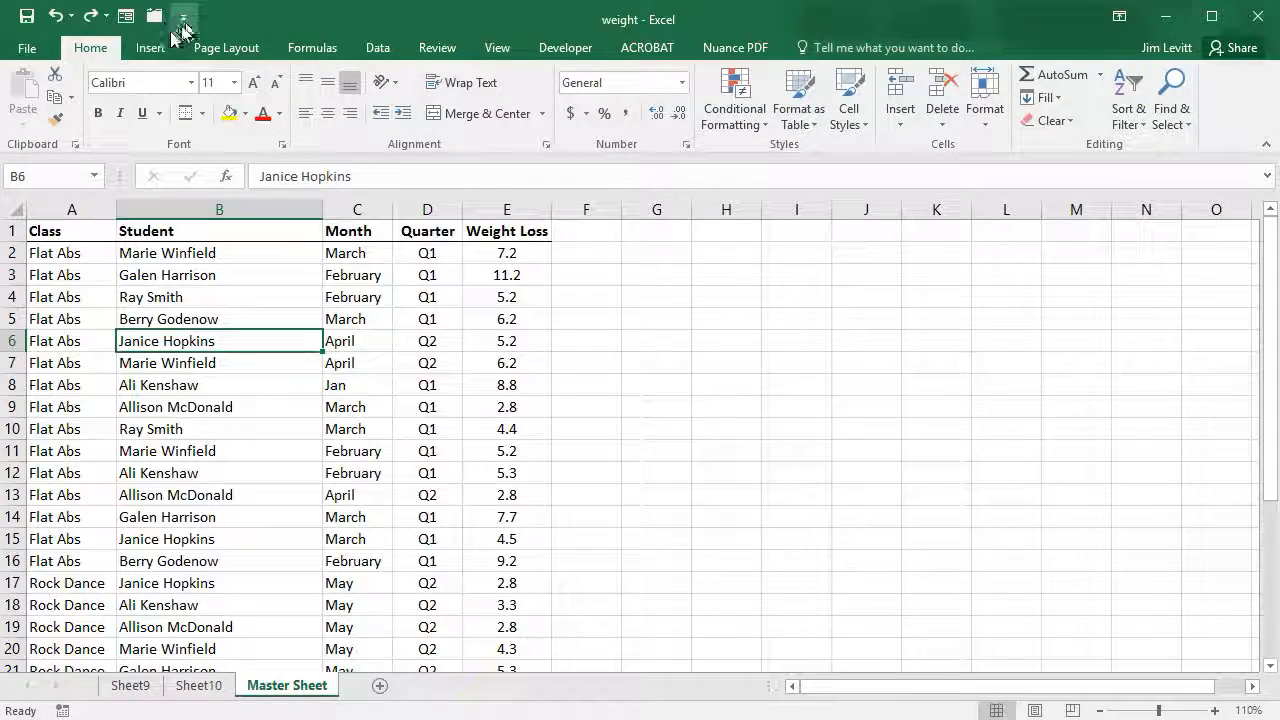
# - Insert the Sum of Weight Loss by Quarter PivotTable and break each quarter down by Class
pyautogui.click(152, 48)
pyautogui.click(106, 104)
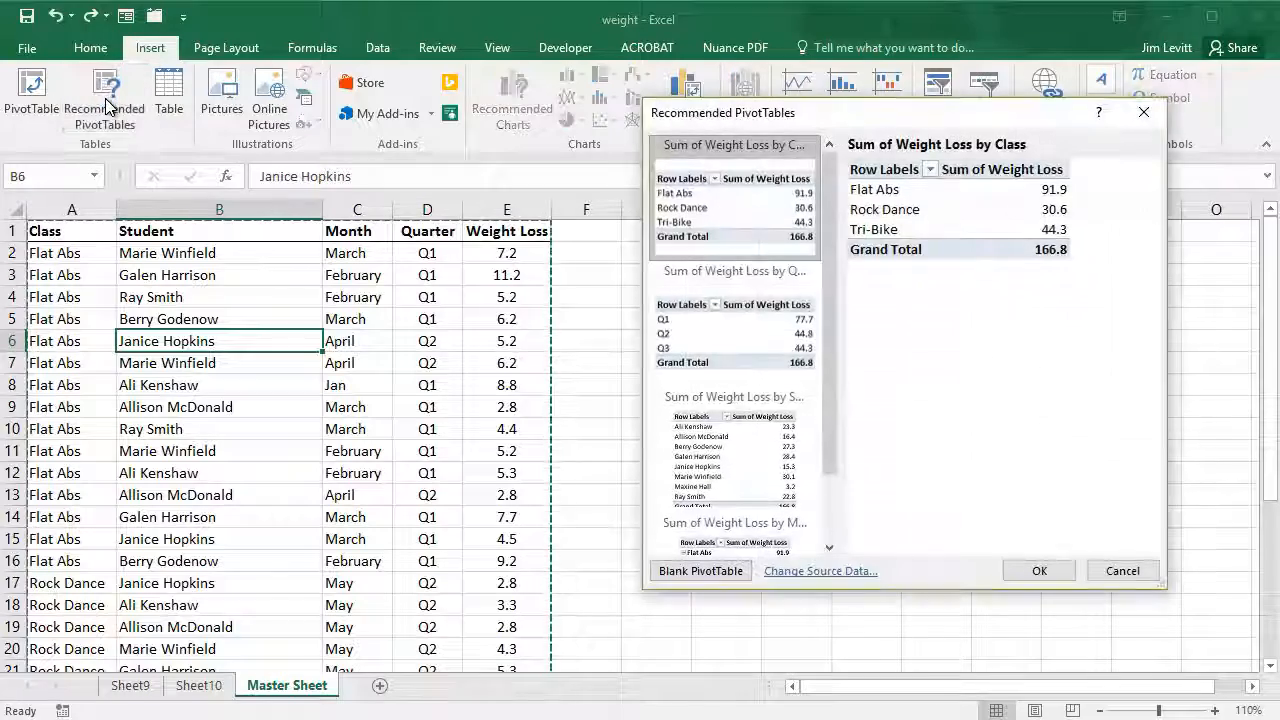
pyautogui.click(750, 338)
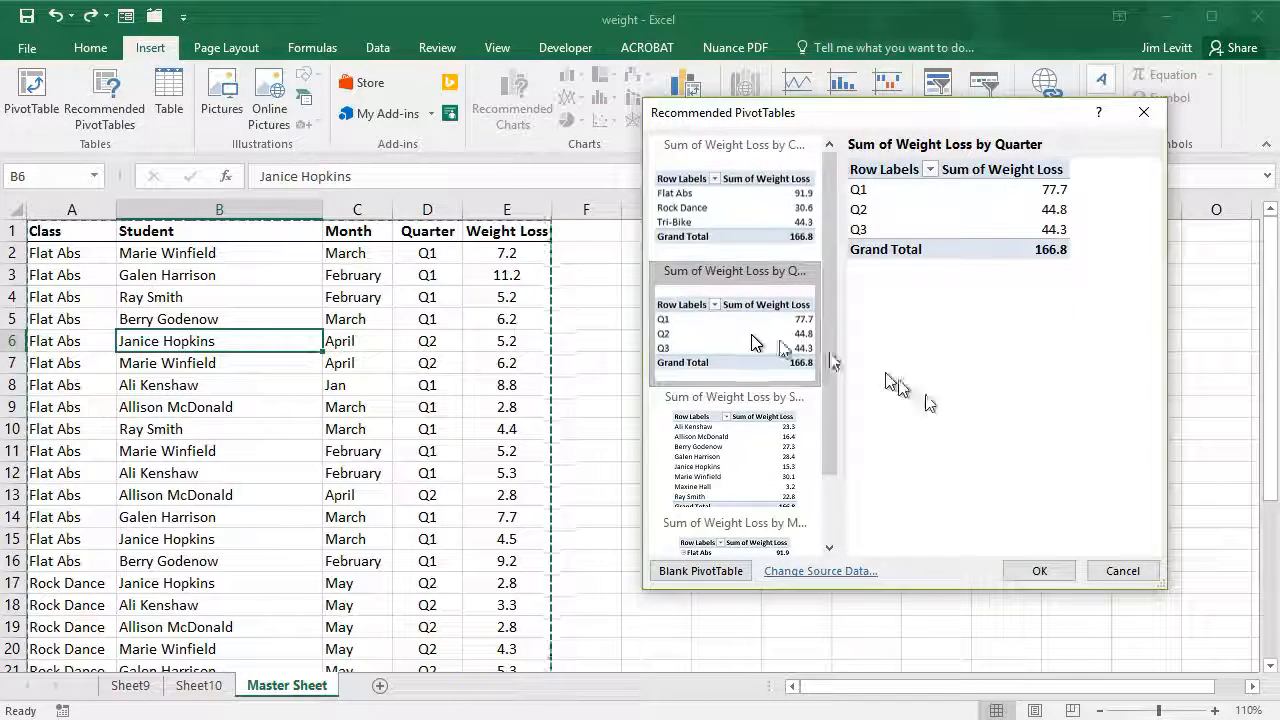
pyautogui.click(1040, 571)
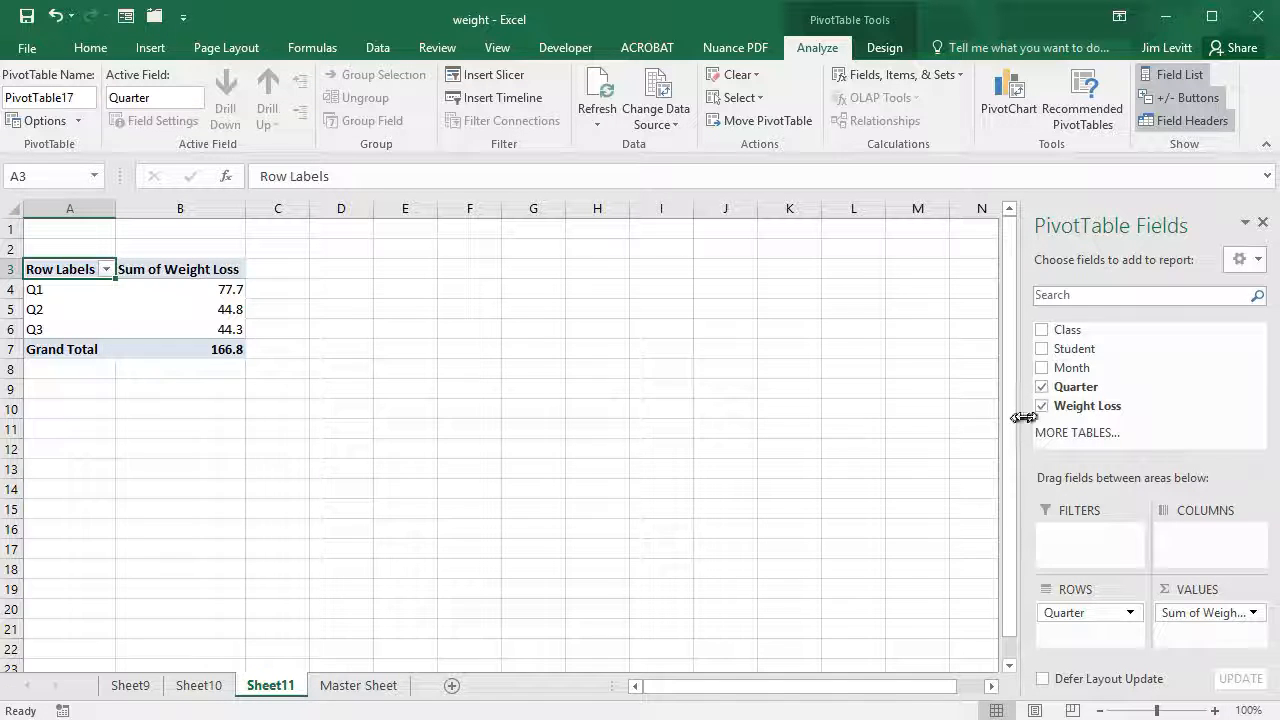
pyautogui.click(1042, 331)
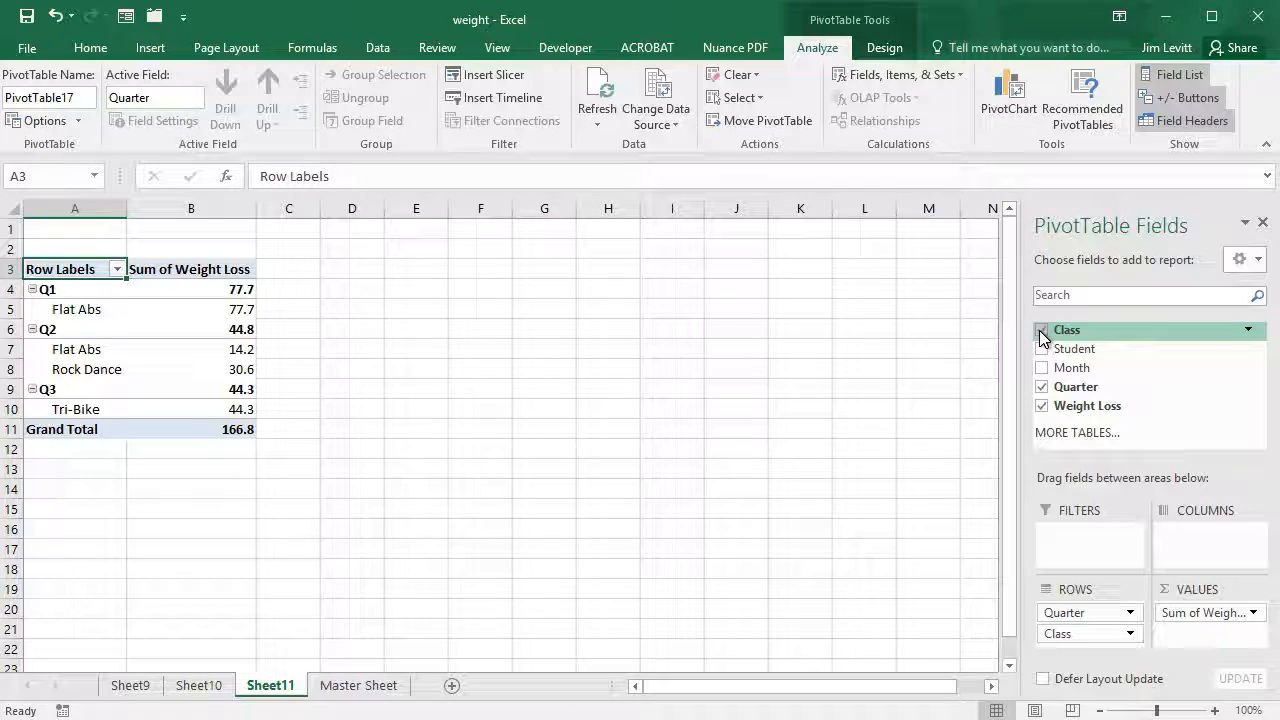